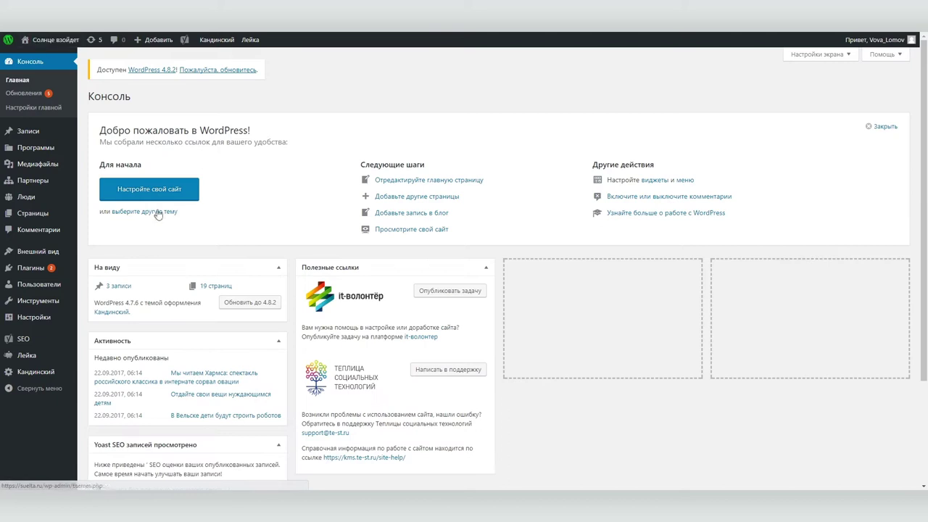
Open the Меню panel in the customizer to list the site's menus
left_click(50, 275)
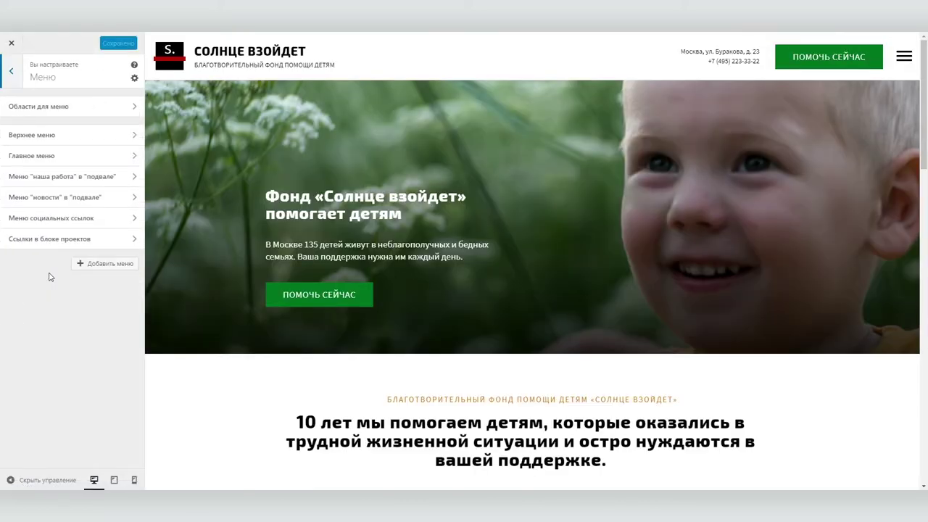
Open Главное меню, inspect its О нас item and preview the О нас page
left_click(65, 155)
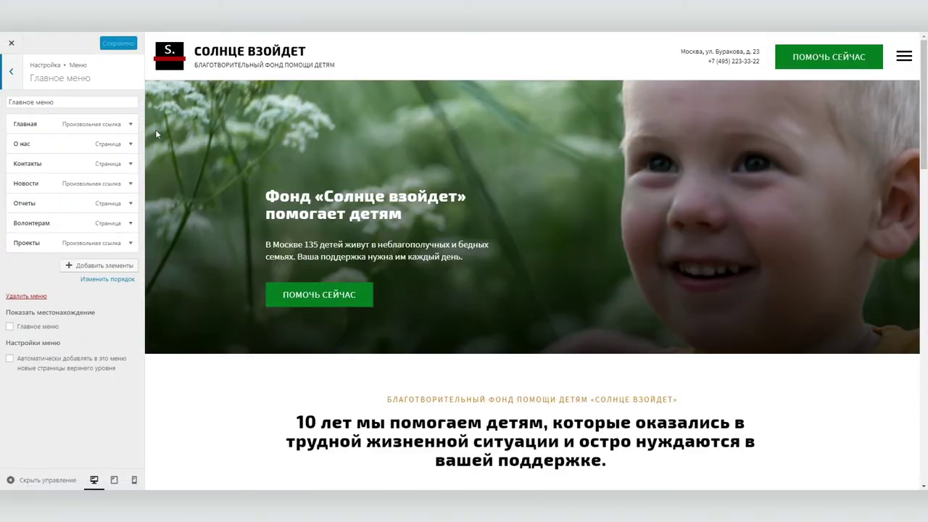
left_click(129, 145)
left_click(128, 145)
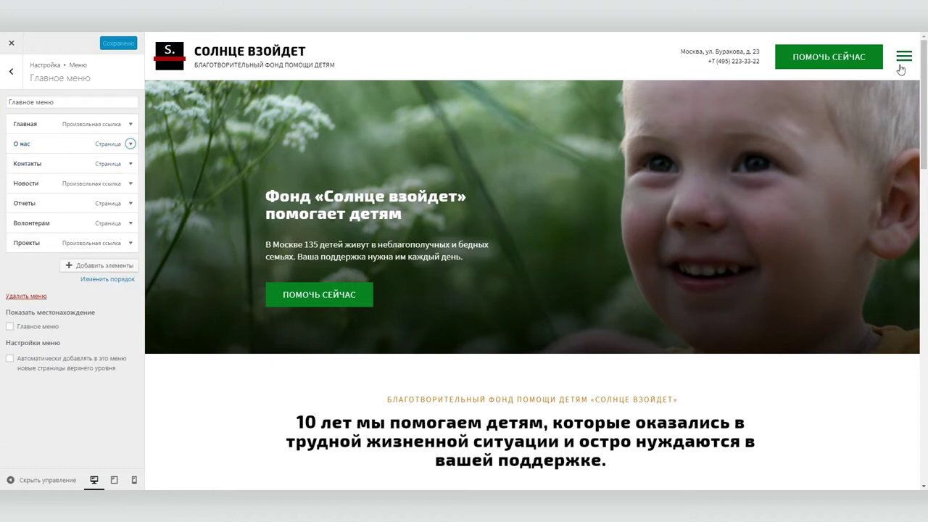
left_click(903, 57)
left_click(823, 126)
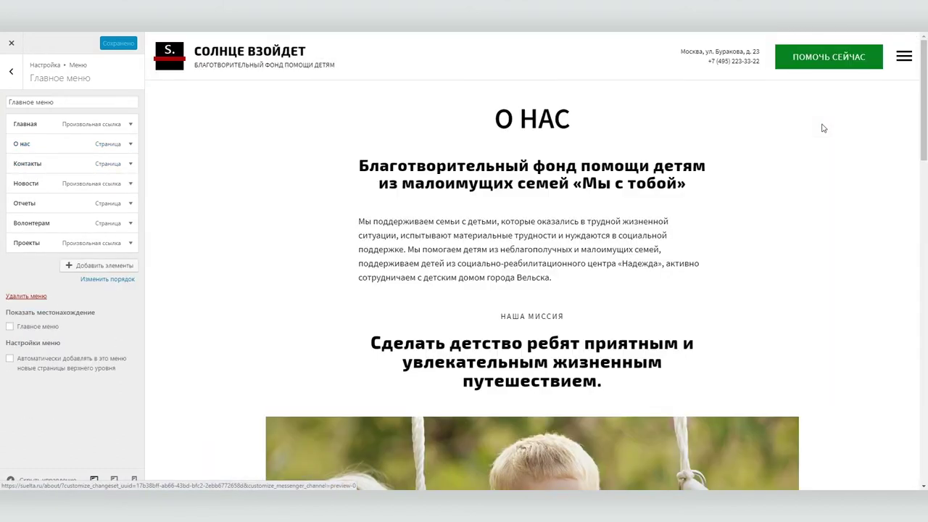
Check the Новости and Контакты items, preview the news page, then close the customizer
left_click(102, 184)
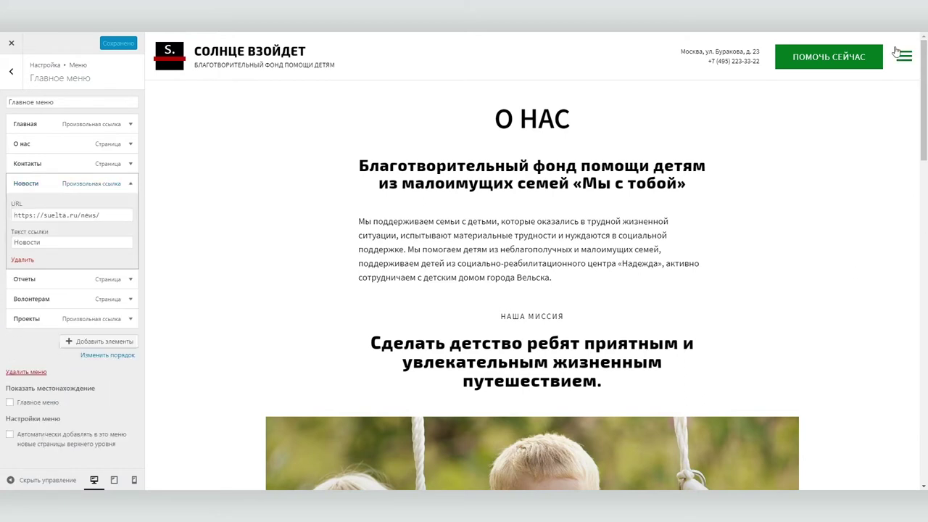
left_click(903, 57)
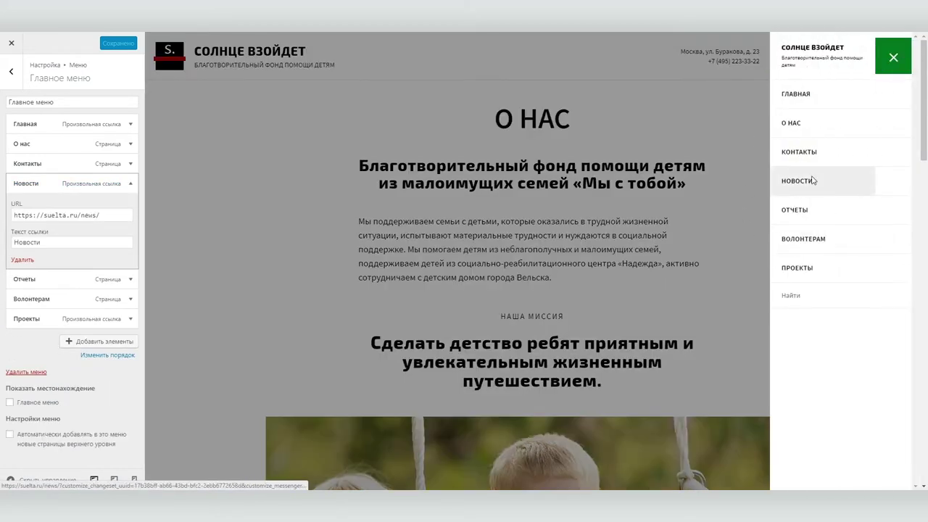
left_click(813, 180)
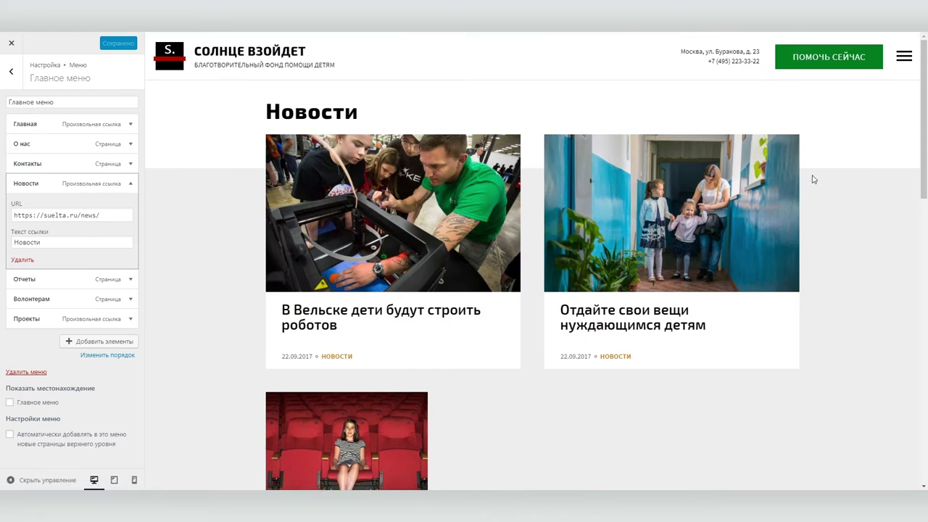
left_click(102, 166)
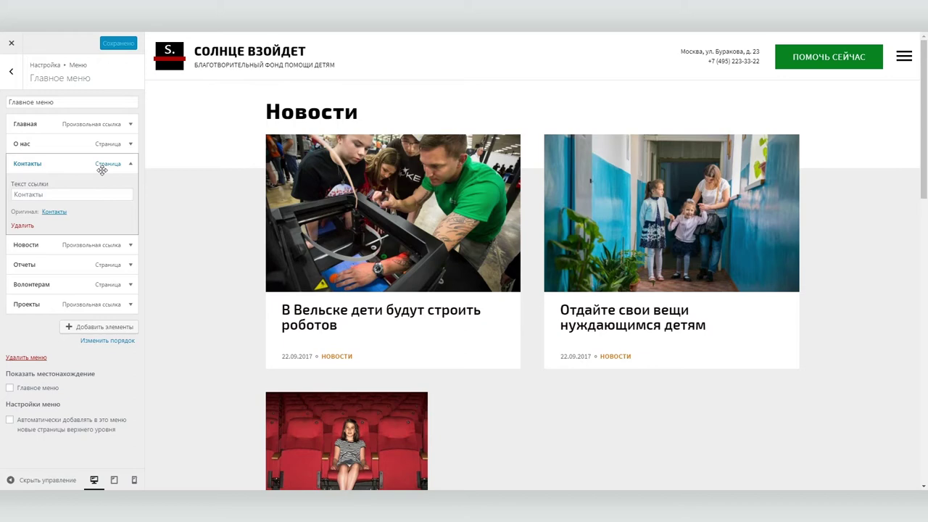
left_click(11, 43)
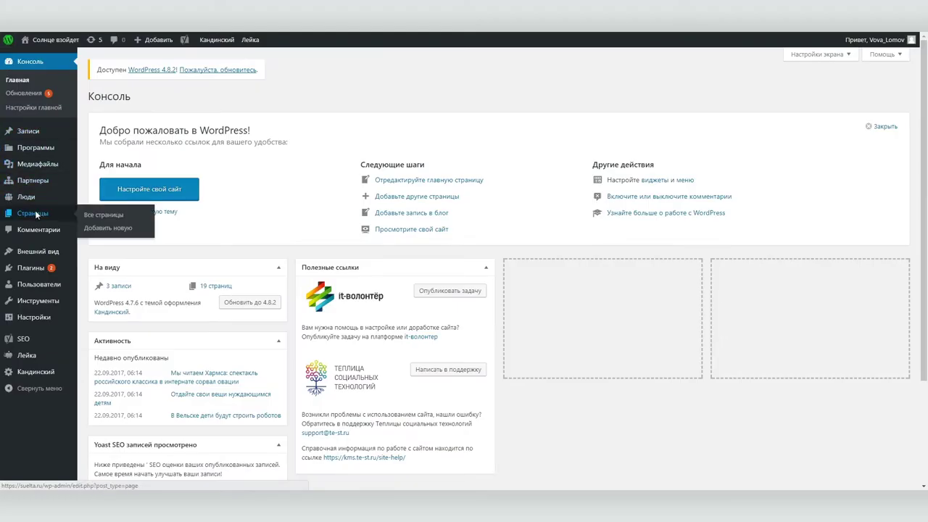
Find the Контакты page in the pages list and open it in the visual editor
left_click(35, 213)
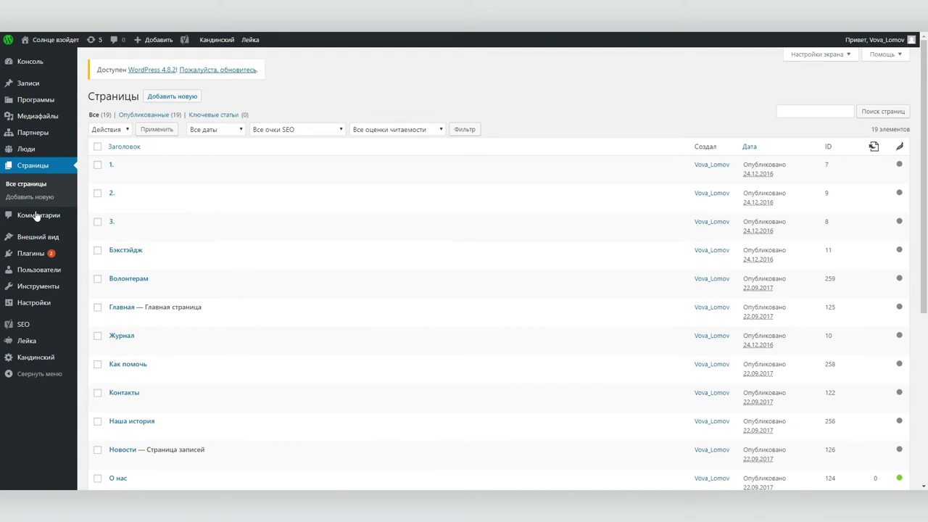
key("ctrl+f")
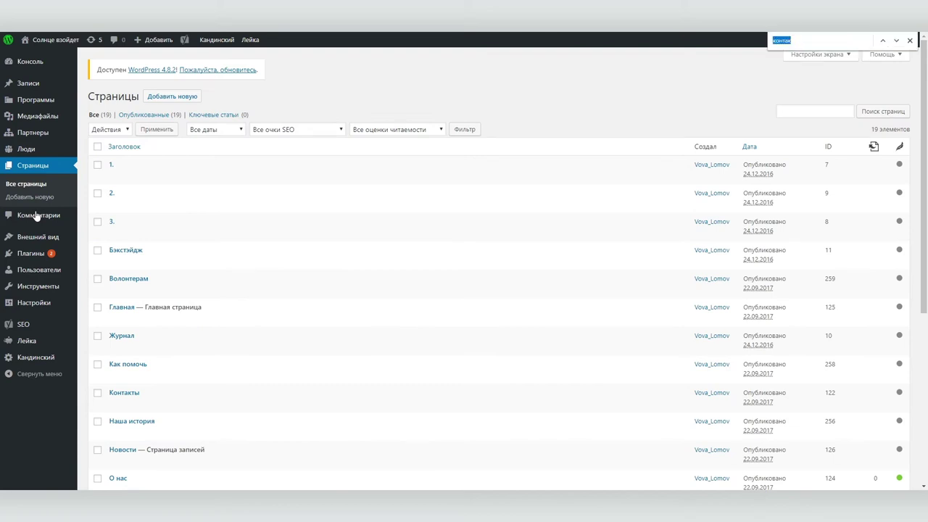
key("Return")
left_click(118, 405)
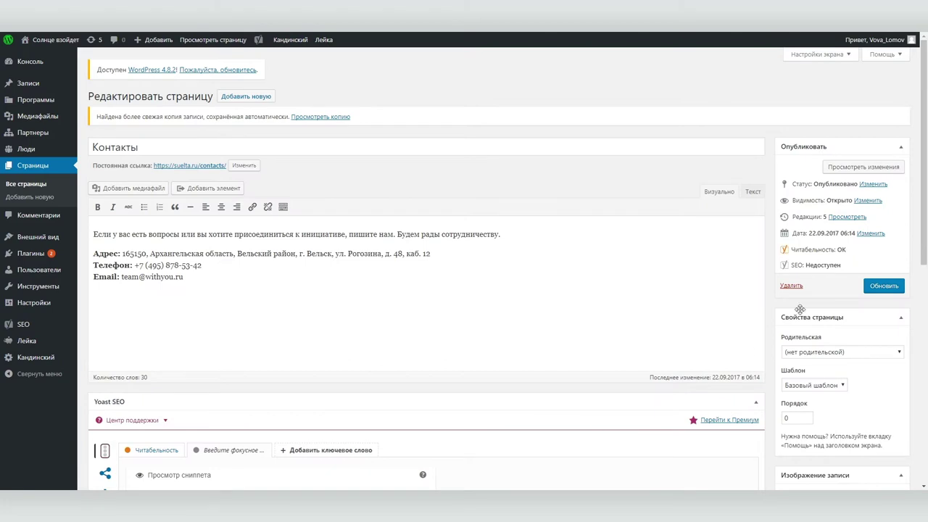
left_click(759, 194)
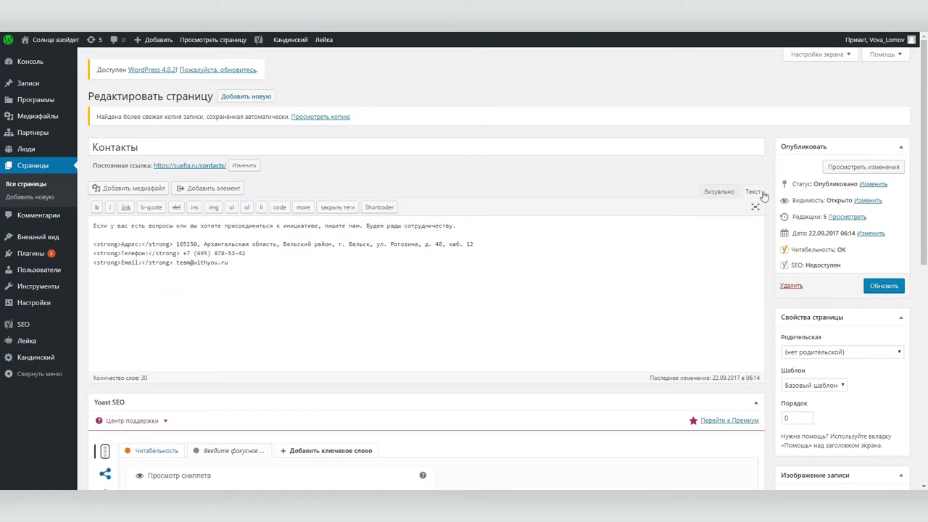
left_click(717, 191)
Bold the intro line, add the main office address, label the postal address, and update the phone and e-mail
left_click_drag(501, 235, 69, 237)
key("ctrl+b")
left_click(572, 241)
key("Return")
key("Return")
key("Return")
type("Основной офис находится по адресу: г. Москва, ул. Буракова, д. 23")
key("Return")
type("Почтовый адрес:")
left_click_drag(121, 311, 430, 310)
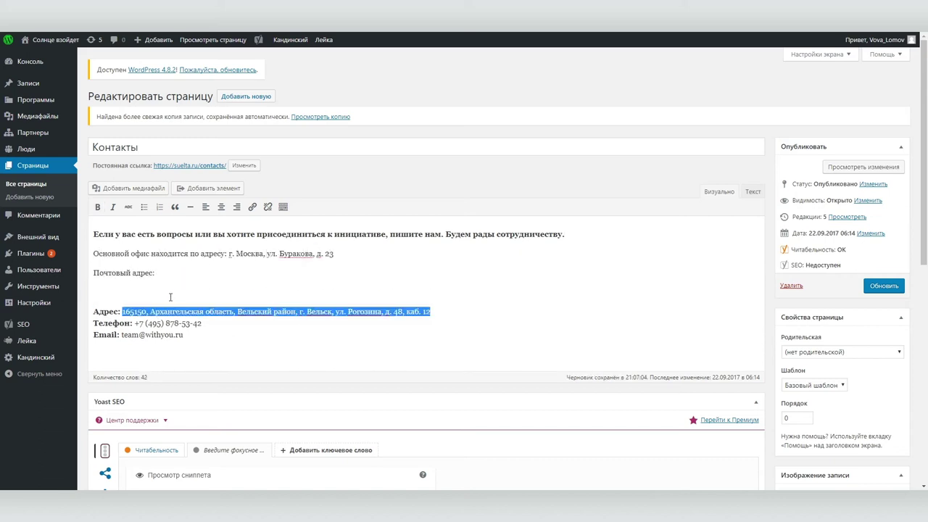
left_click_drag(276, 311, 165, 273)
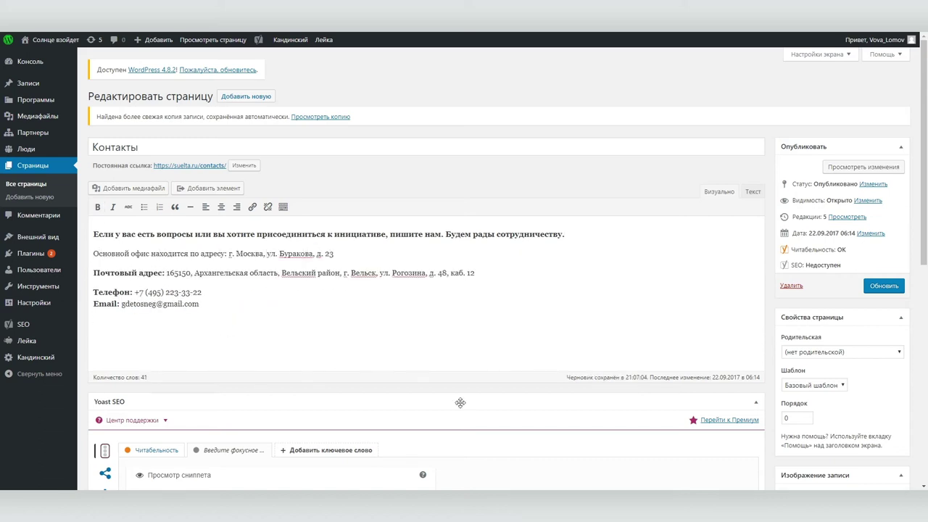
Save the Контакты page, view it on the live site, and return to the dashboard
left_click(878, 286)
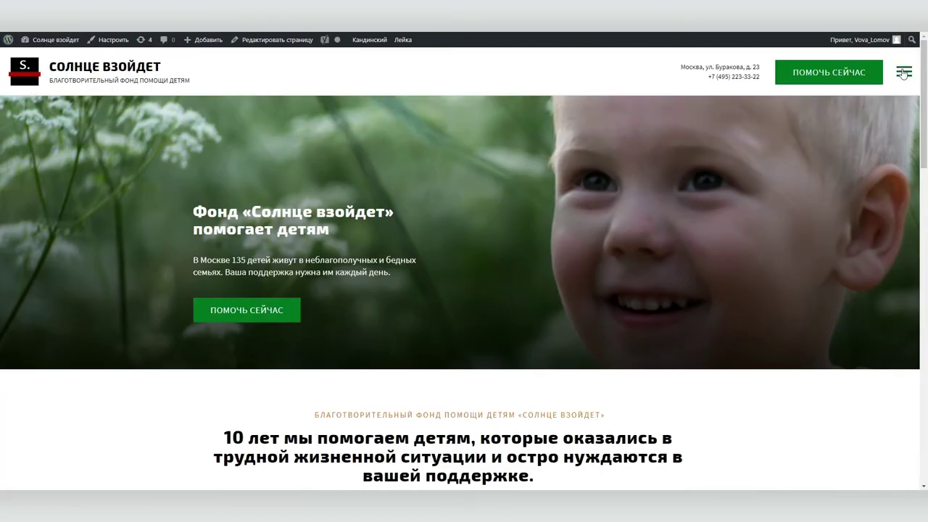
left_click(903, 70)
left_click(798, 167)
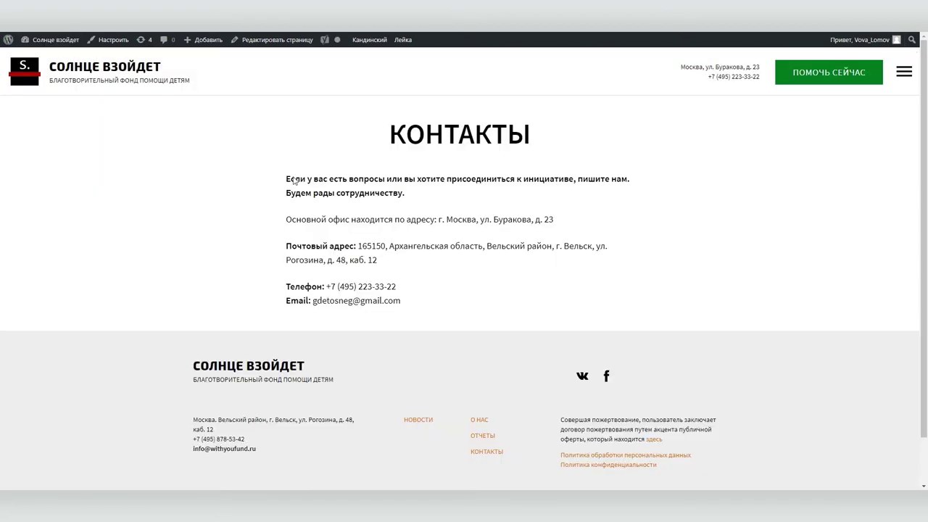
left_click(56, 39)
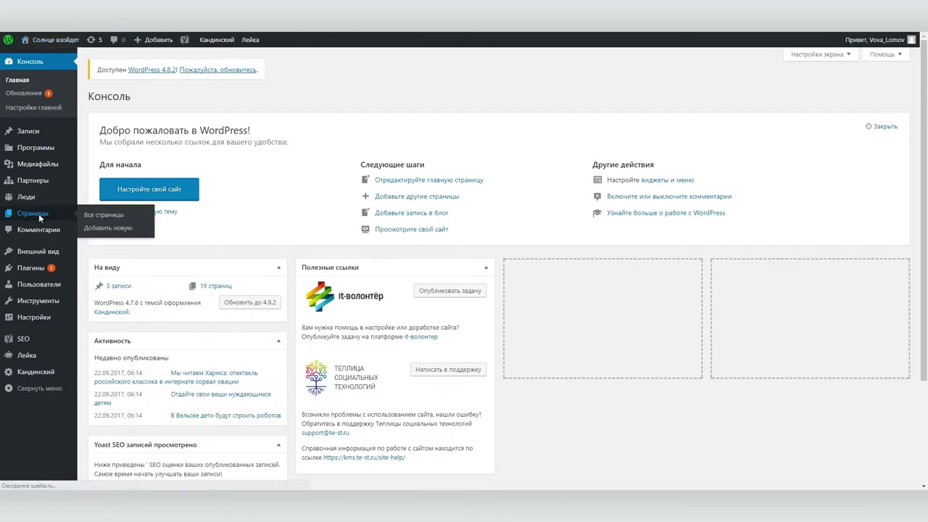
Open the О нас page in the editor and inspect its Наша миссия and Мы верим blocks
left_click(38, 213)
scroll(232, 242, "down", 3)
left_click(121, 296)
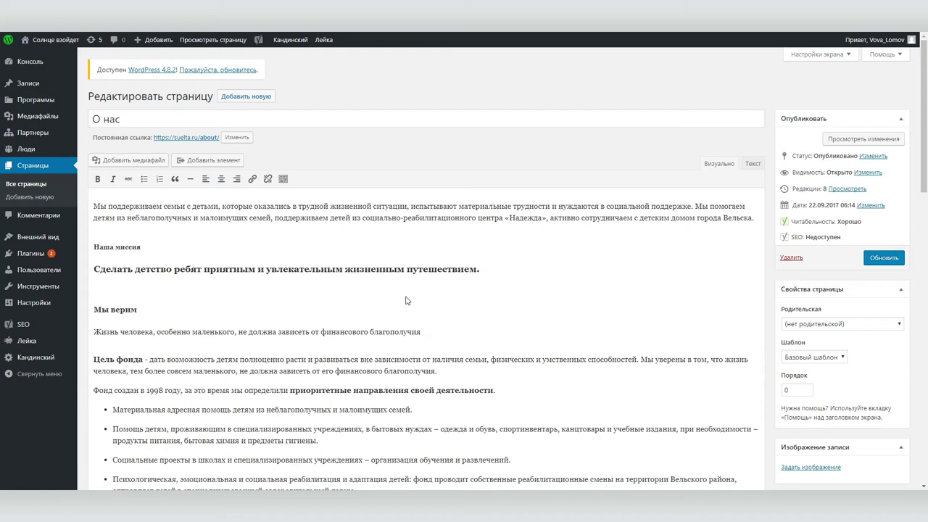
scroll(405, 300, "down", 8)
scroll(406, 300, "up", 8)
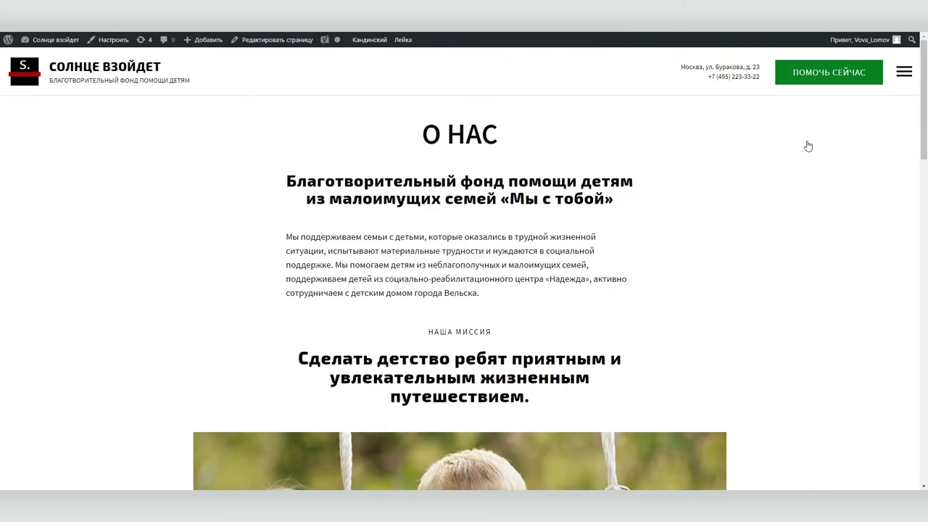
scroll(793, 200, "down", 5)
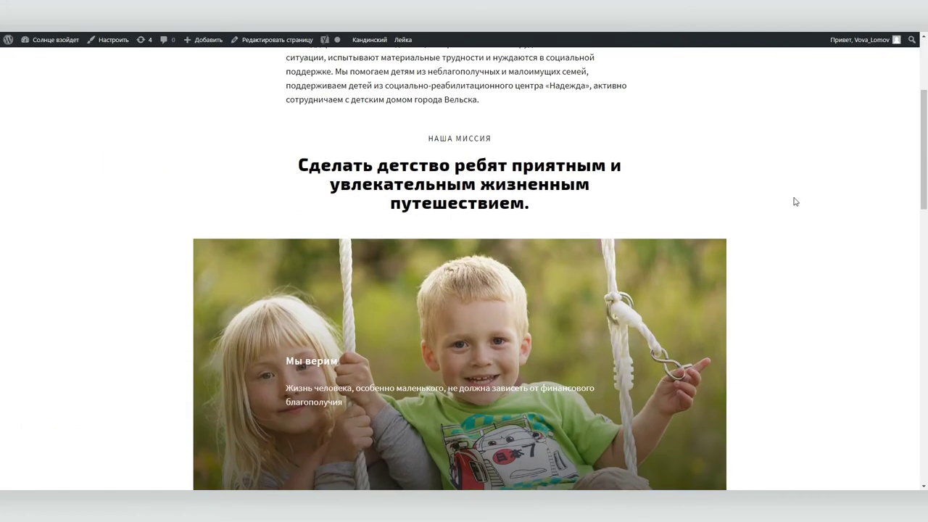
scroll(797, 296, "up", 3)
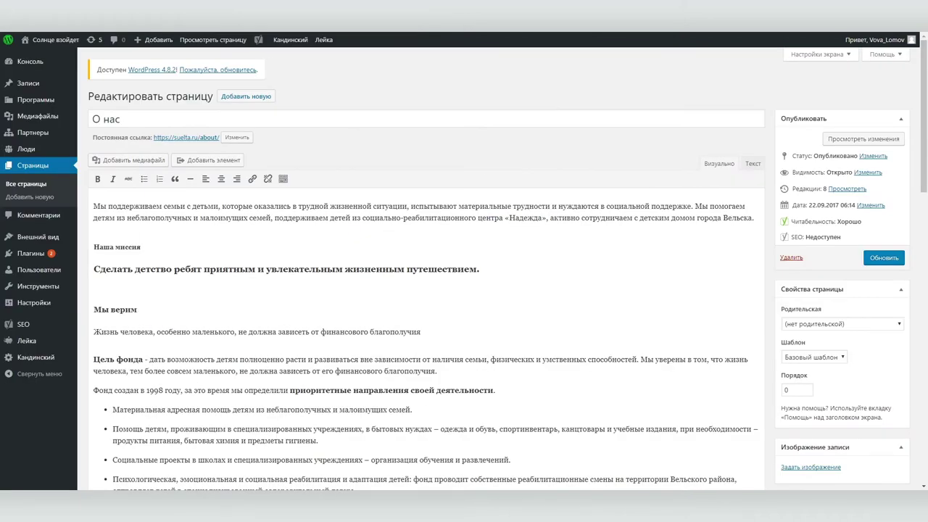
left_click(318, 233)
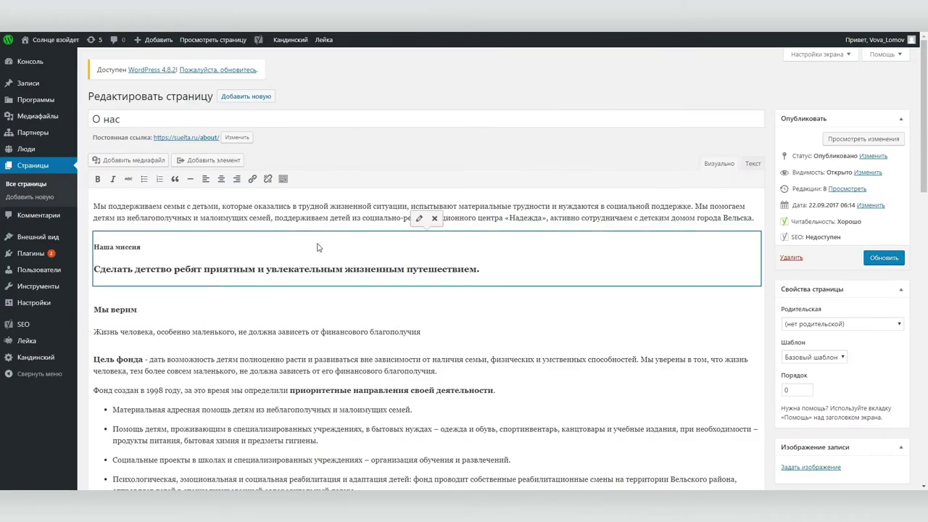
left_click(261, 315)
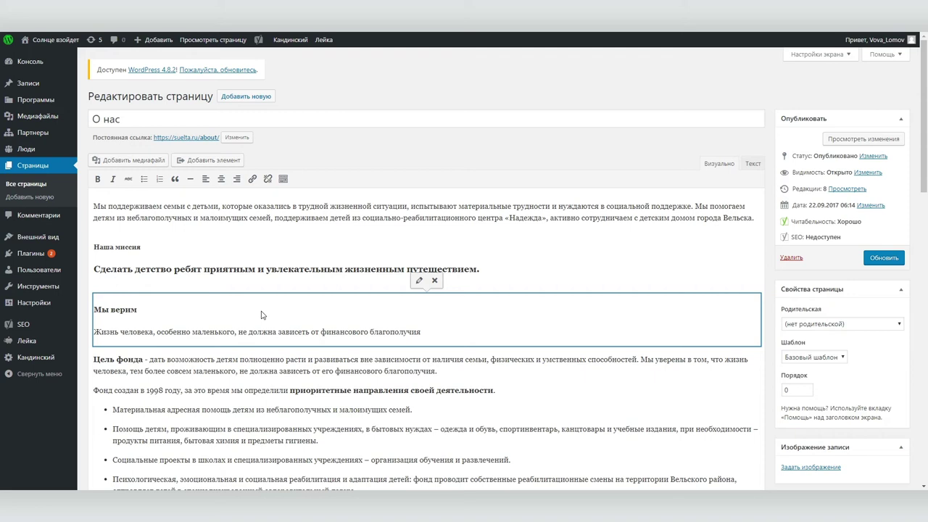
left_click(266, 245)
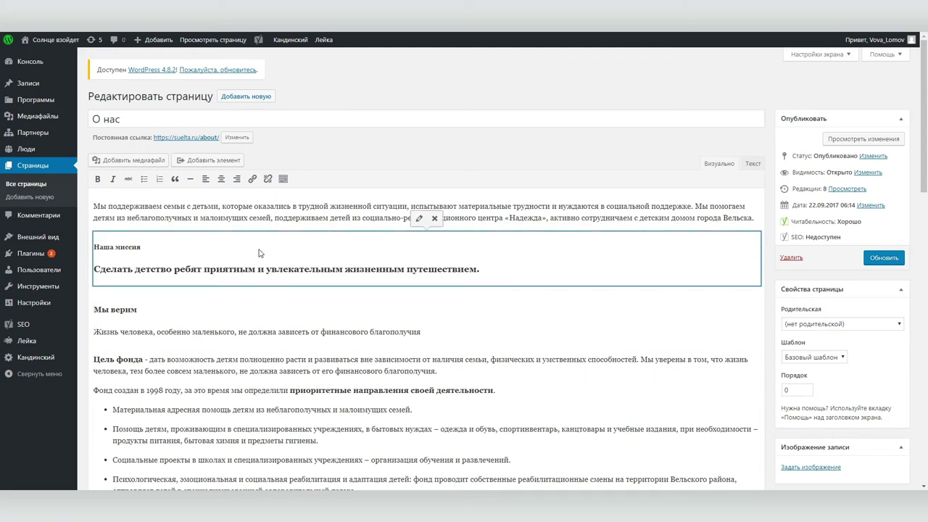
Change the mission subtitle to 'Мы работаем для того, чтобы' and rewrite the line about children of divorced parents
left_click(752, 164)
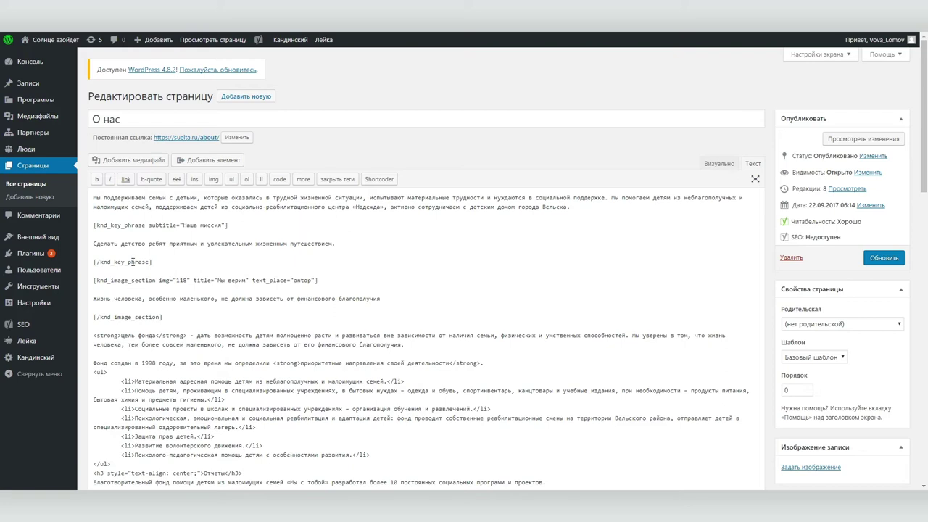
left_click_drag(182, 225, 223, 226)
type("Мы работаем для того, чтобы")
triple_click(138, 243)
type("Каждый ребенок, живущей в семье, пережившей развод, имел возможность общаться с обоими родителс")
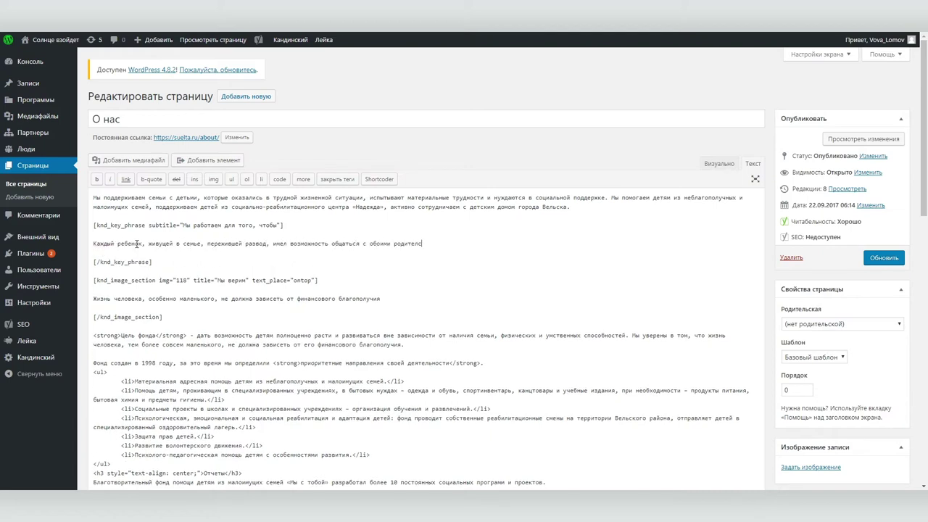
key("BackSpace")
type("ями.")
Save the О нас page and reload the live site to check the new text
left_click(884, 258)
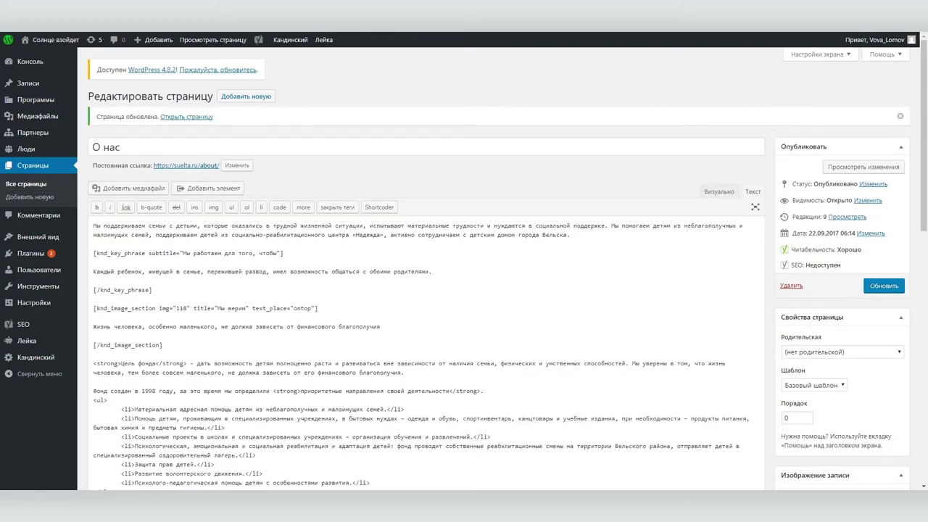
key("ctrl+Tab")
key("F5")
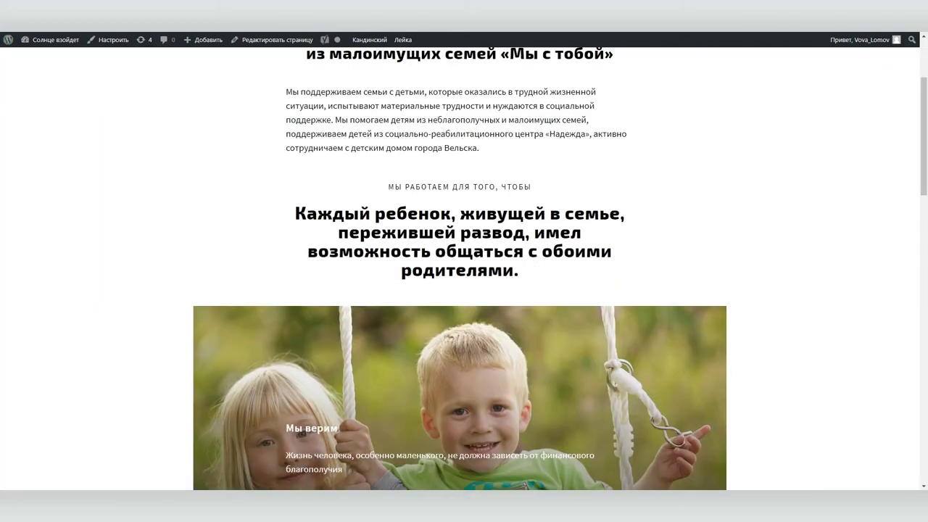
scroll(712, 220, "down", 3)
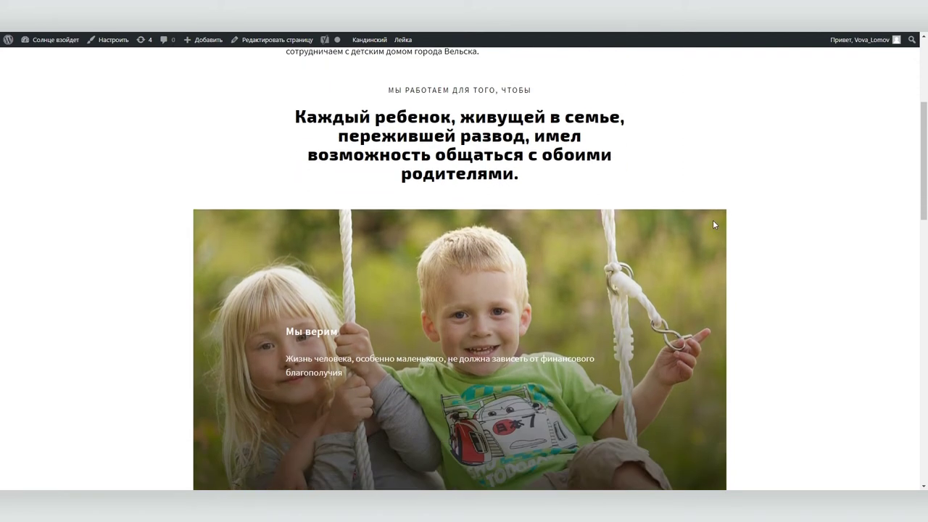
key("ctrl+Tab")
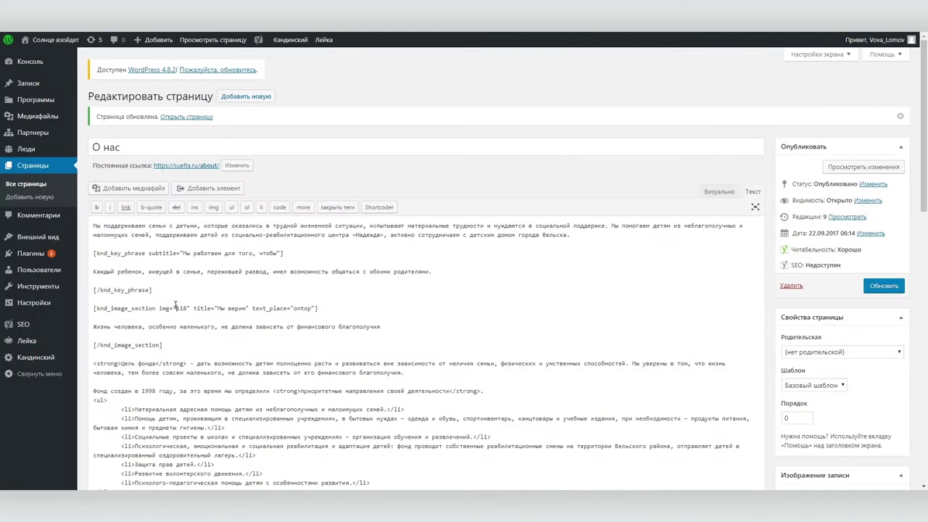
Replace image ID 118 in the Мы верим shortcode with 324, taken from the child photo's media address
left_click_drag(175, 307, 187, 307)
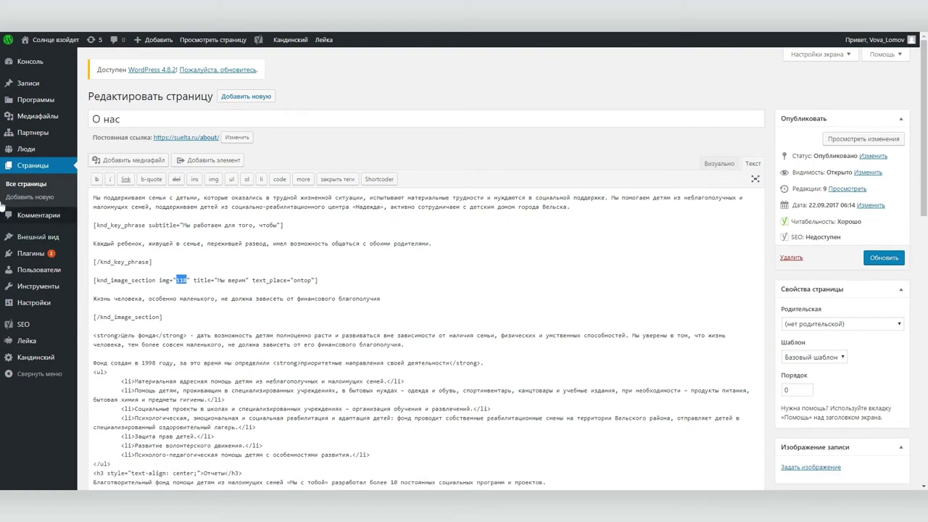
left_click(33, 114)
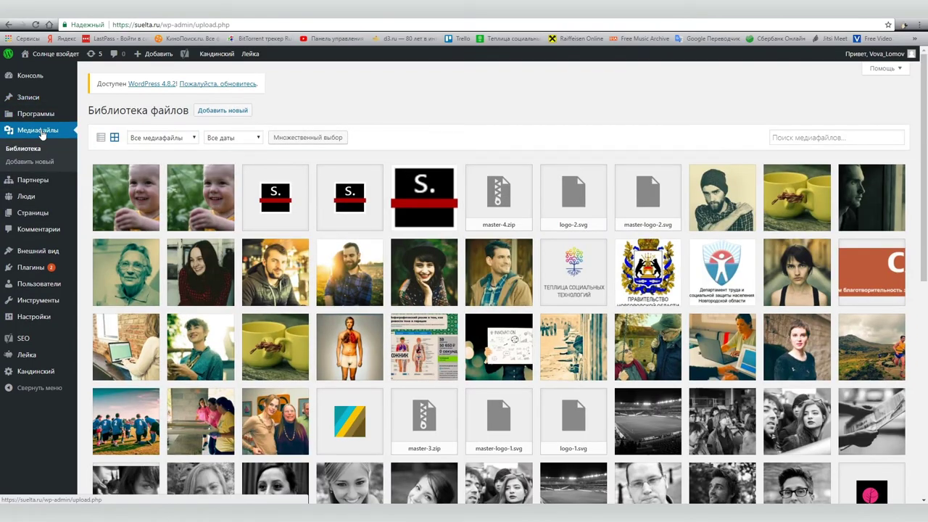
left_click(183, 200)
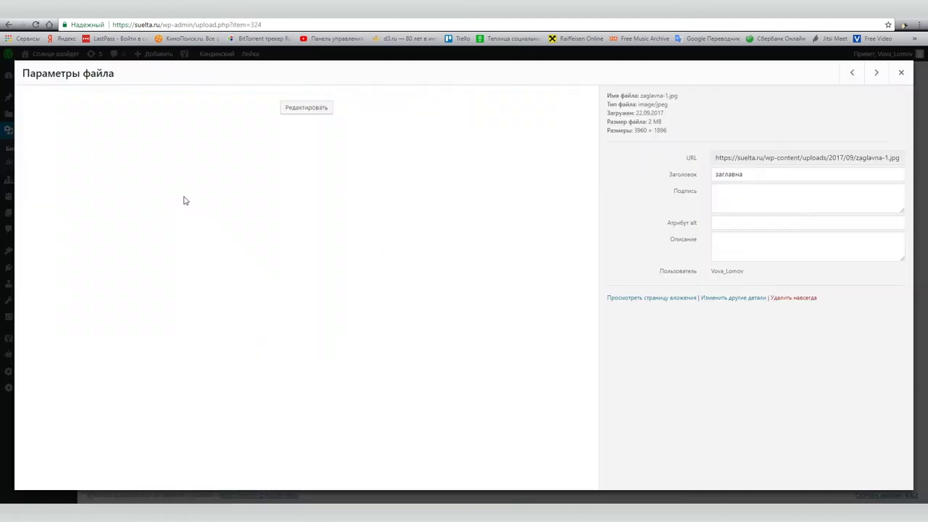
left_click(249, 22)
left_click(262, 25)
left_click_drag(262, 24, 251, 24)
key("ctrl+c")
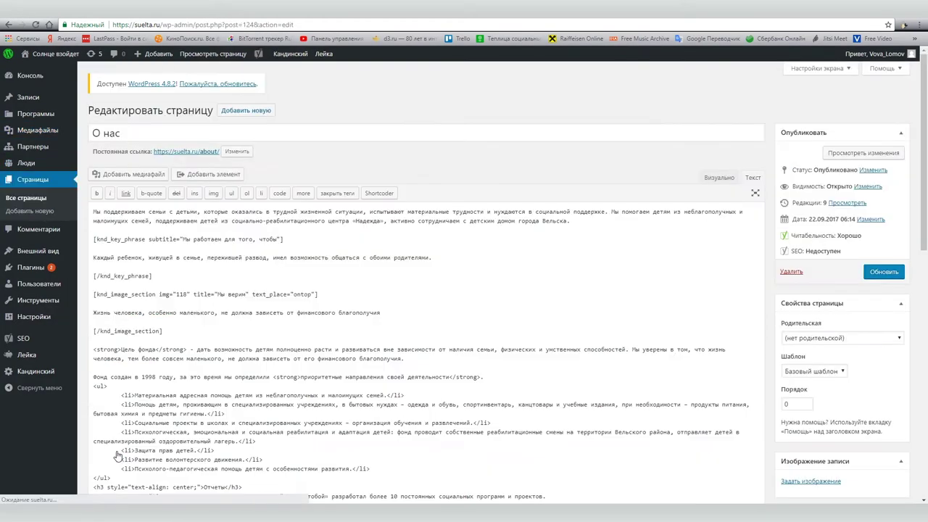
double_click(178, 294)
key("ctrl+v")
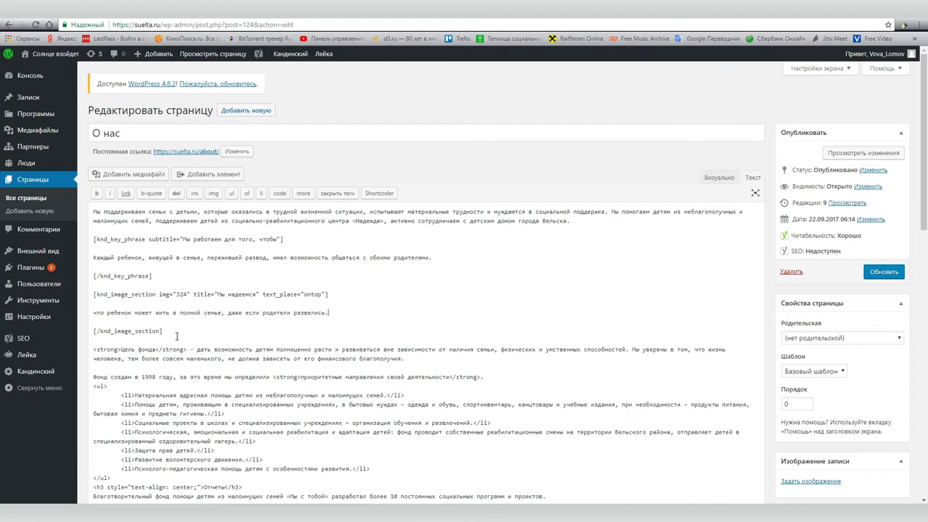
Save the О нас page, visit the live Новости page, then go back to the dashboard
left_click(883, 271)
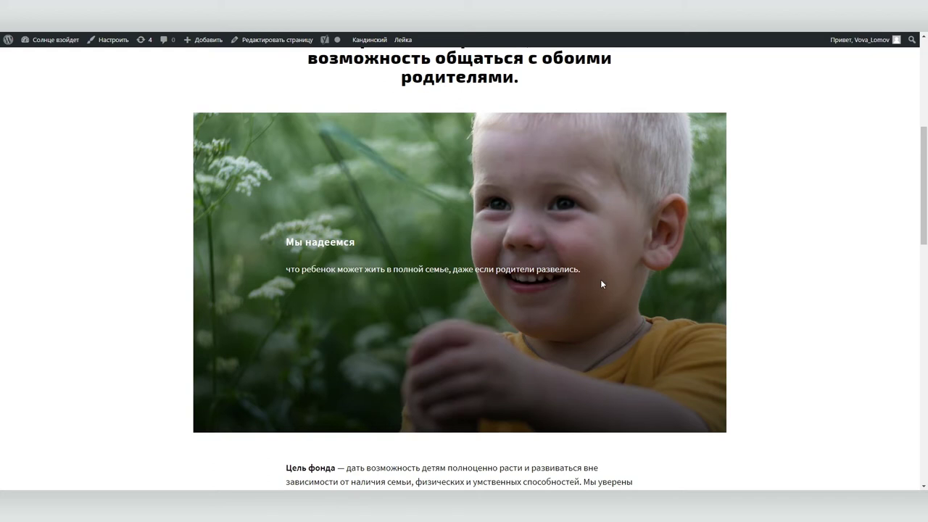
scroll(600, 279, "up", 5)
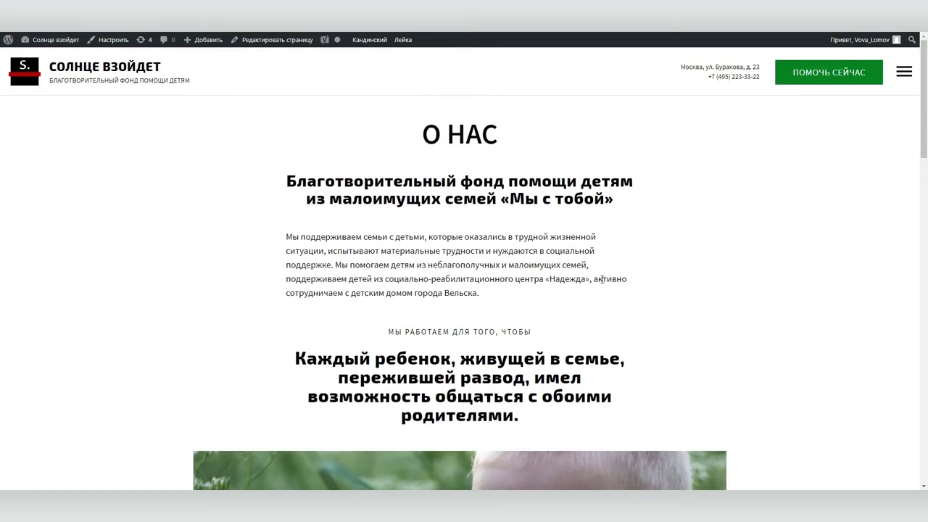
left_click(903, 71)
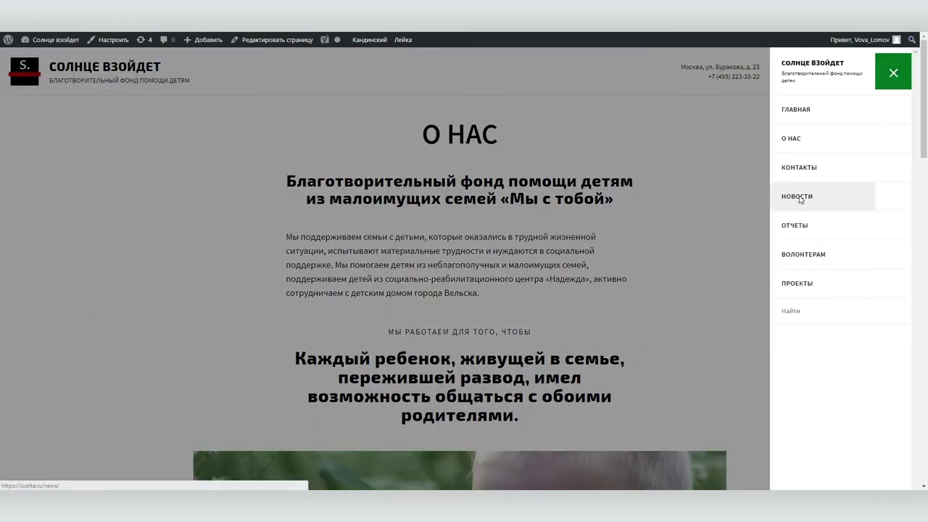
left_click(800, 200)
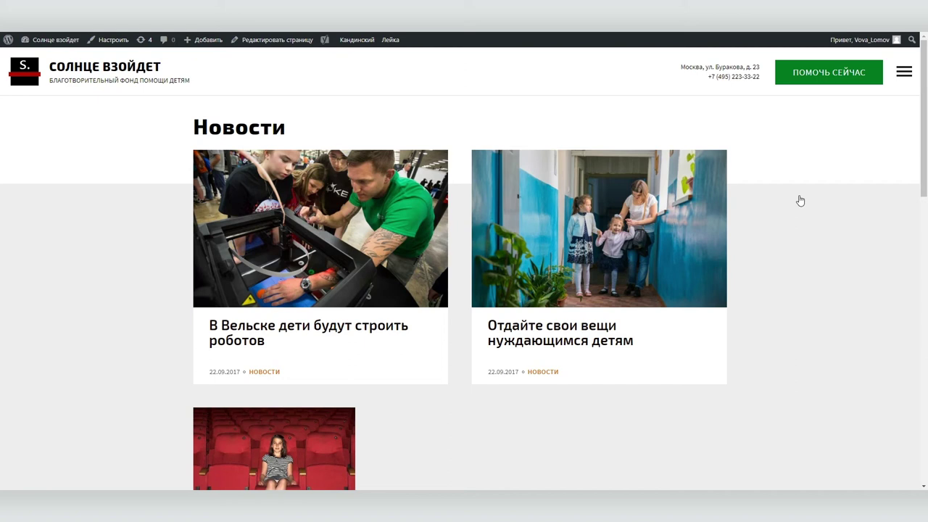
left_click(51, 39)
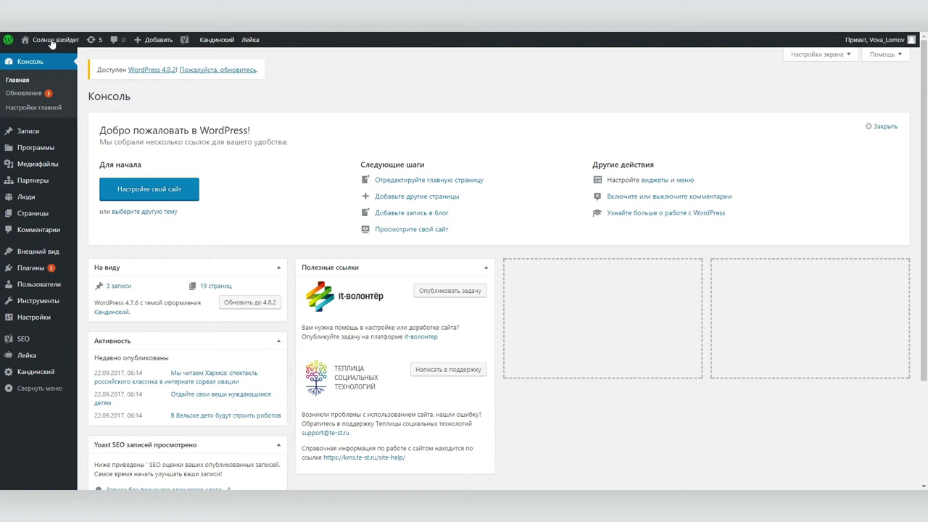
Browse the Программы and Партнеры admin lists, ending on the four published Программы
left_click(34, 146)
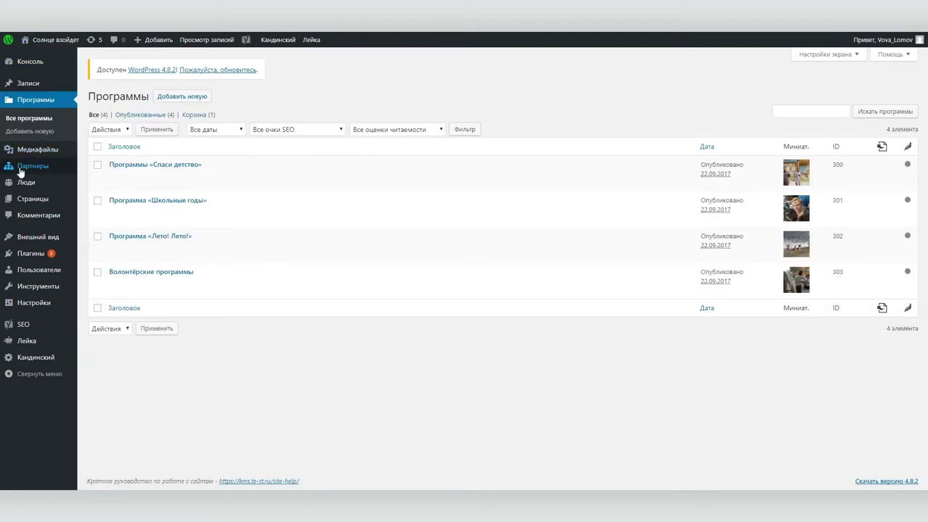
left_click(25, 166)
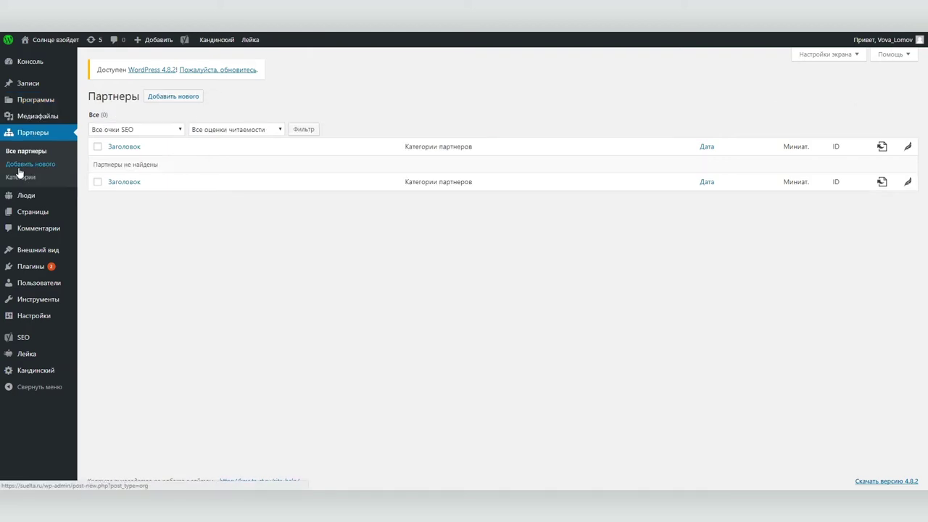
mouse_move(25, 205)
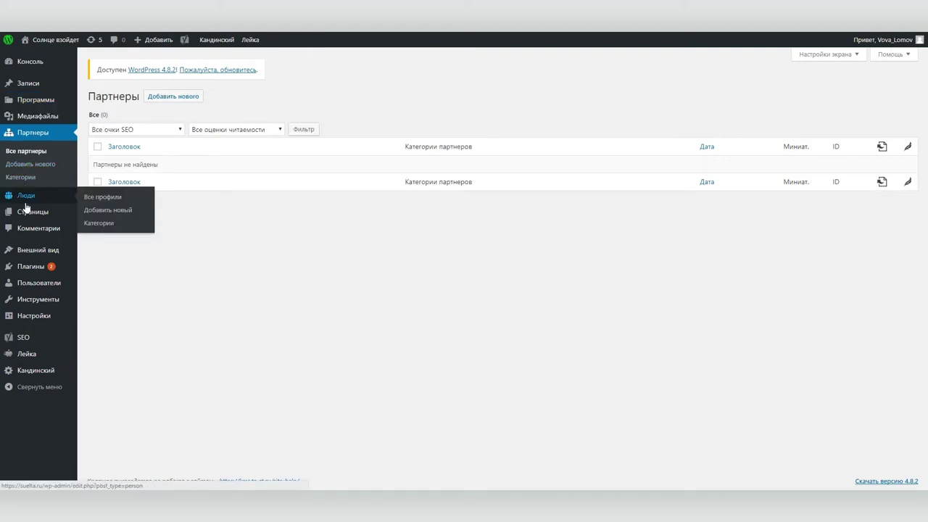
left_click(17, 101)
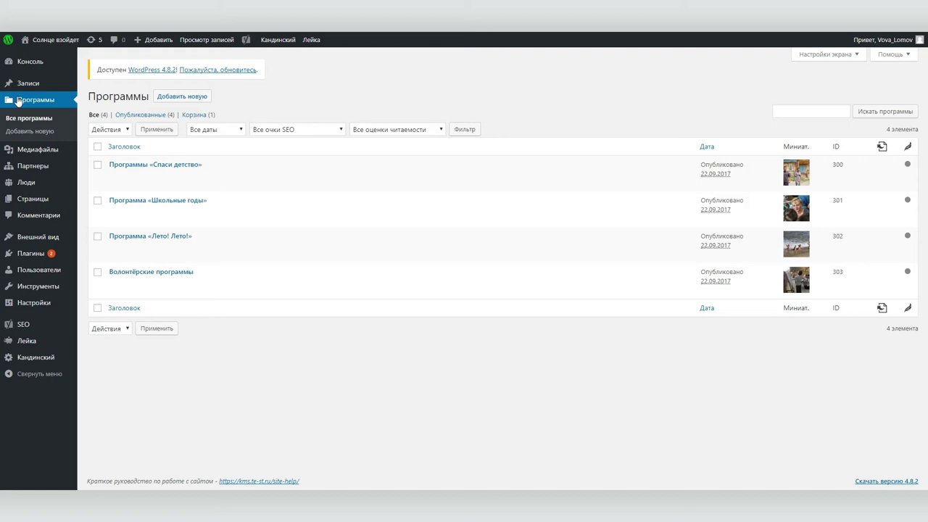
mouse_move(29, 192)
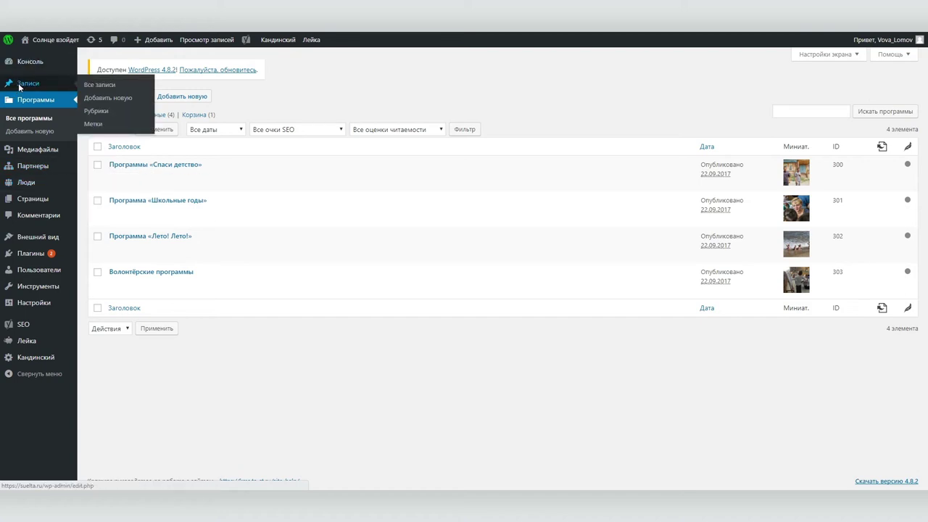
Open the existing robots news post from Записи and view it in the visual editor
left_click(20, 85)
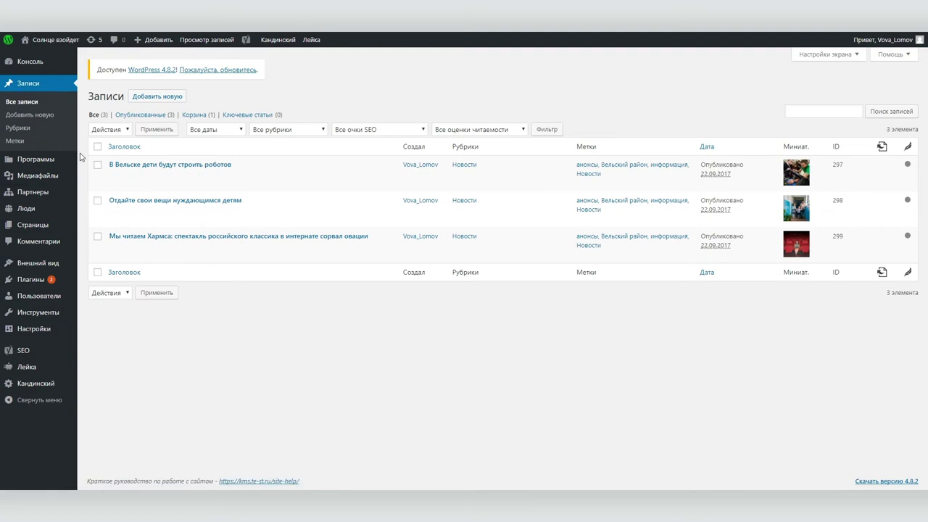
left_click(161, 166)
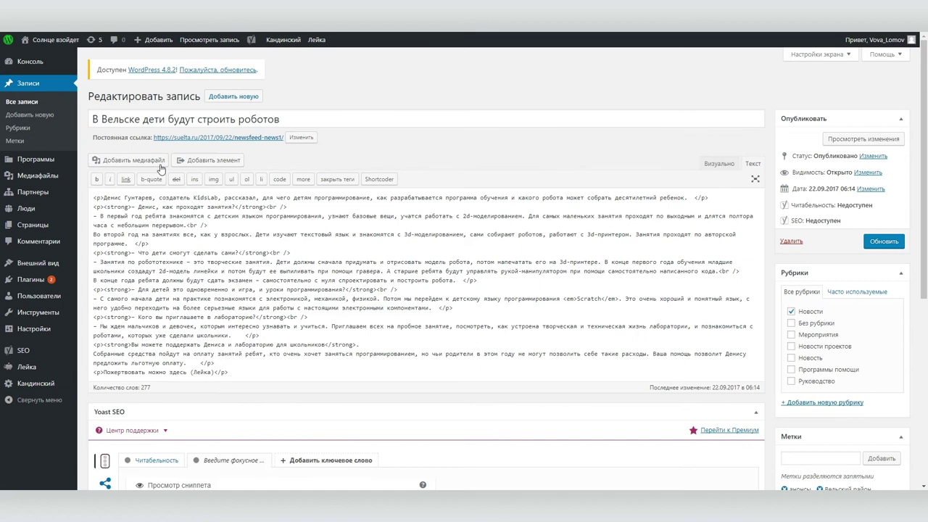
left_click(719, 164)
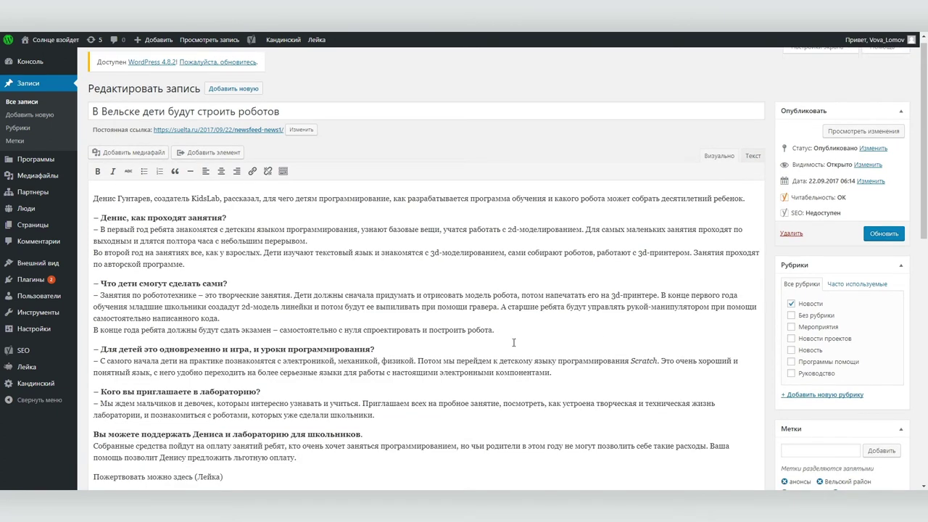
scroll(414, 331, "down", 1)
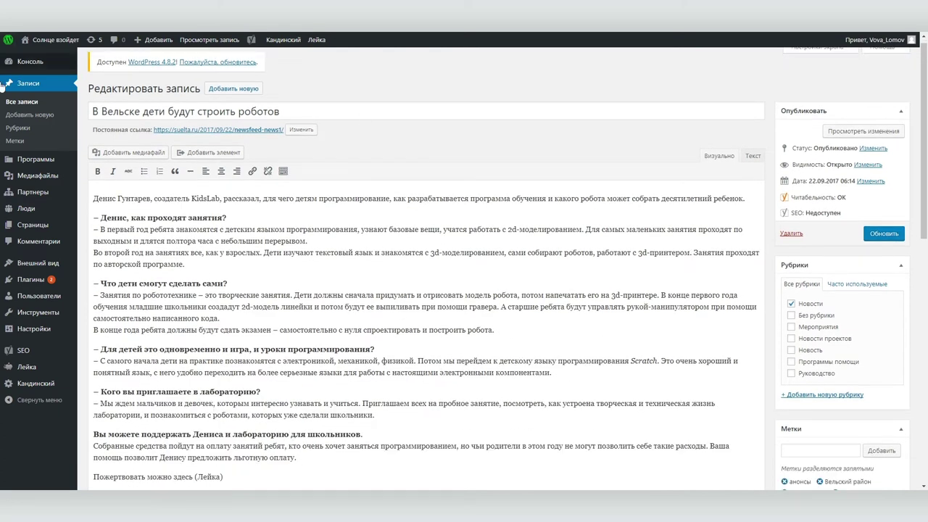
Start a new post titled Крестовый поход детей and copy the source article's opening paragraphs
left_click(33, 116)
type("Крестовый поход детей")
left_click(346, 172)
key("ctrl+Tab")
scroll(282, 282, "down", 4)
left_click_drag(255, 177, 463, 463)
key("ctrl+c")
key("ctrl+Tab")
left_click(208, 209)
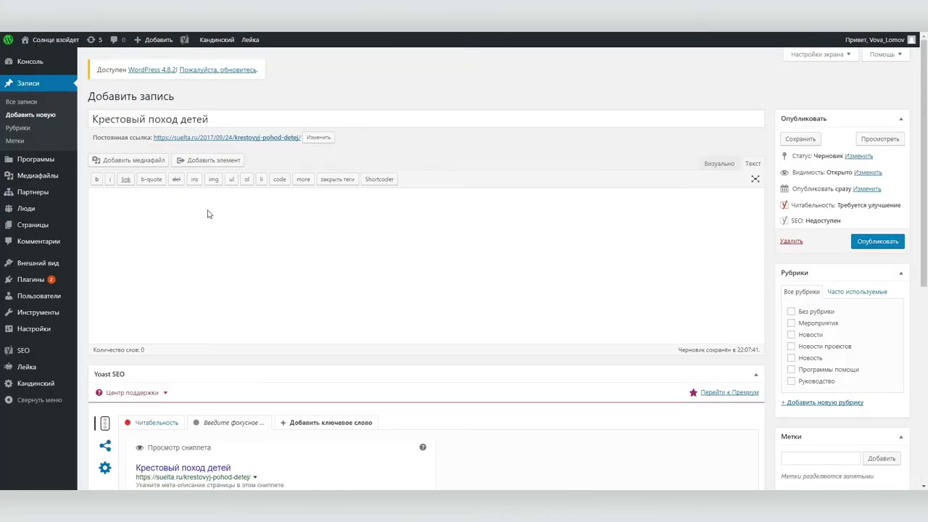
Paste the article text, file the post under Новости, and set the child photo as featured image
key("ctrl+v")
left_click(712, 164)
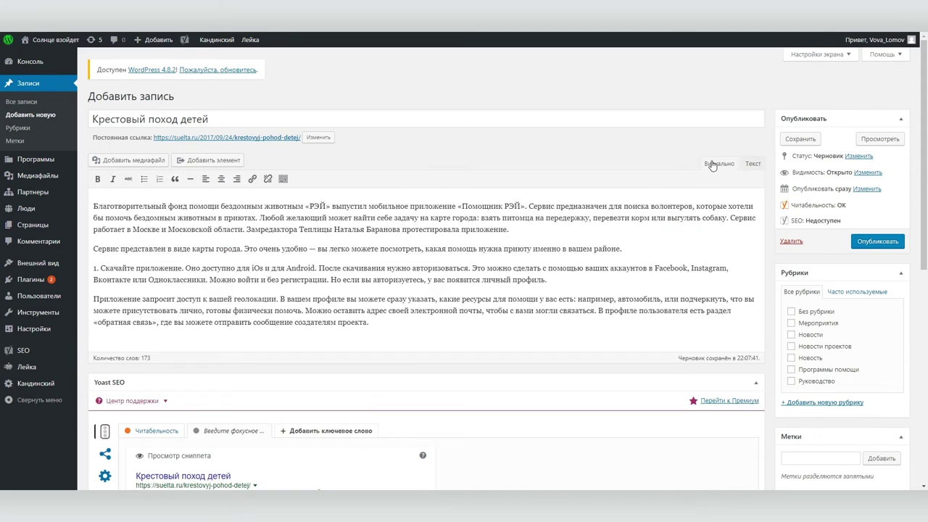
scroll(722, 325, "down", 1)
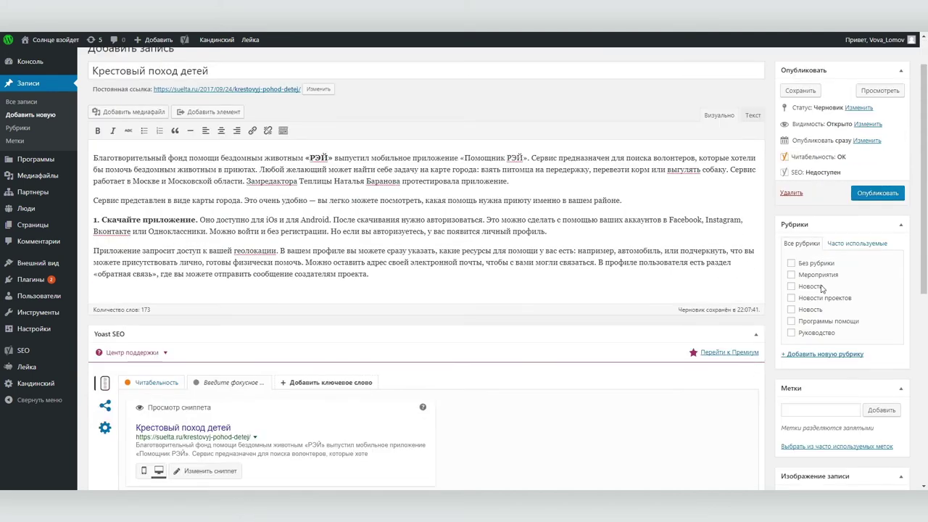
left_click(791, 286)
scroll(926, 297, "down", 3)
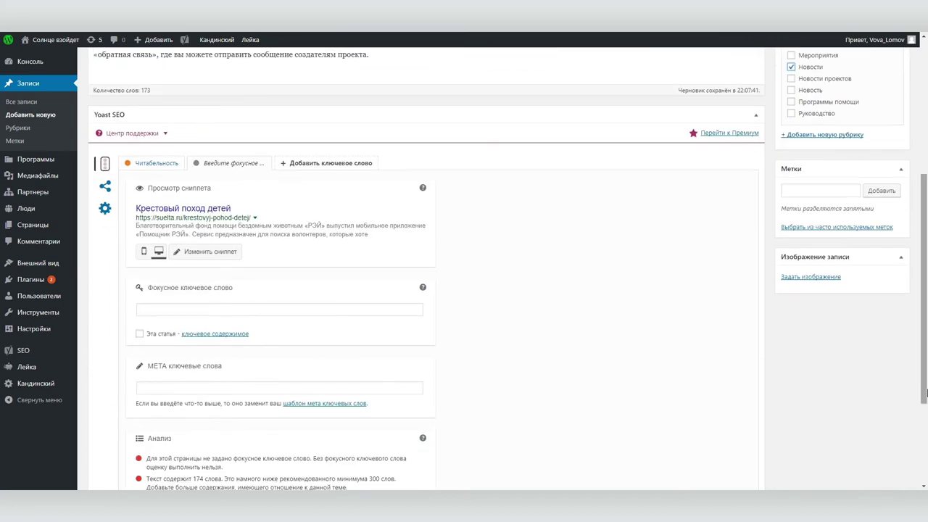
left_click(804, 278)
left_click(60, 172)
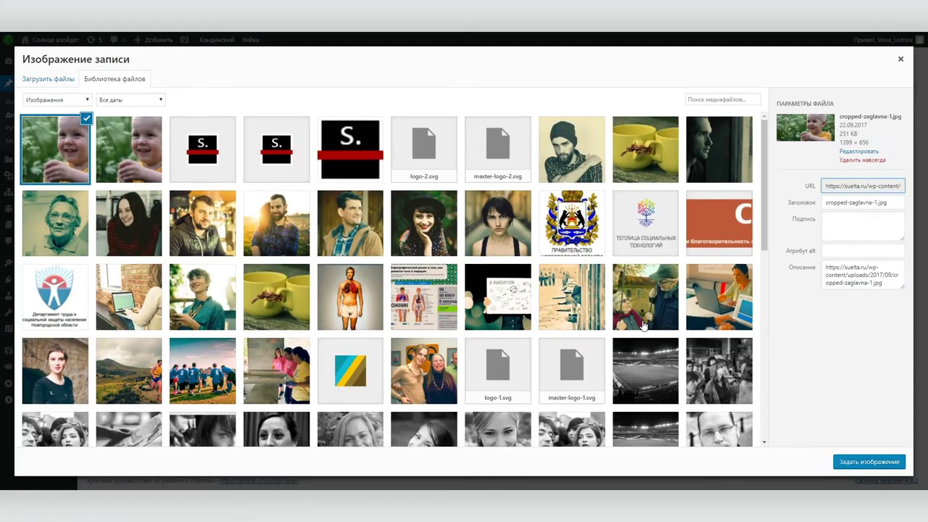
left_click(857, 462)
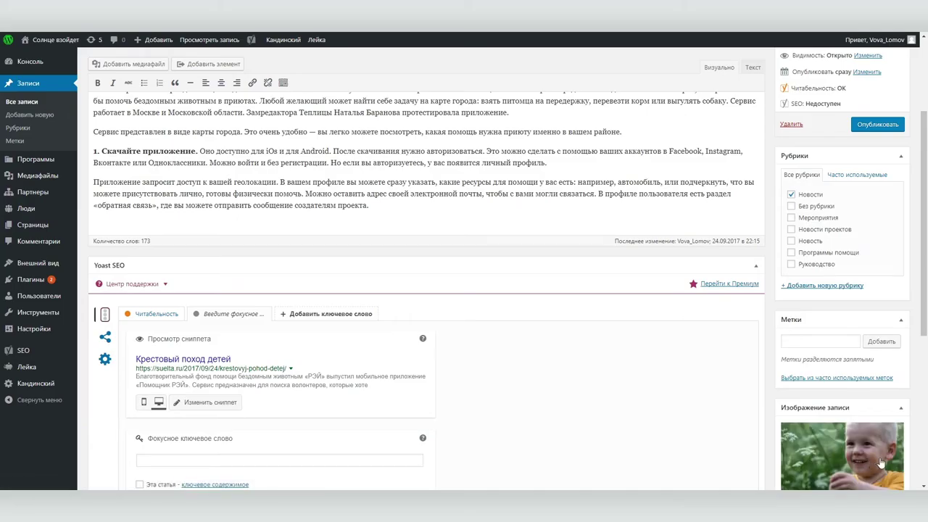
Tag the post дети, Фонд Рэй and помощь животным, then save the draft
left_click(800, 341)
type("дети, Фонд Рэй,")
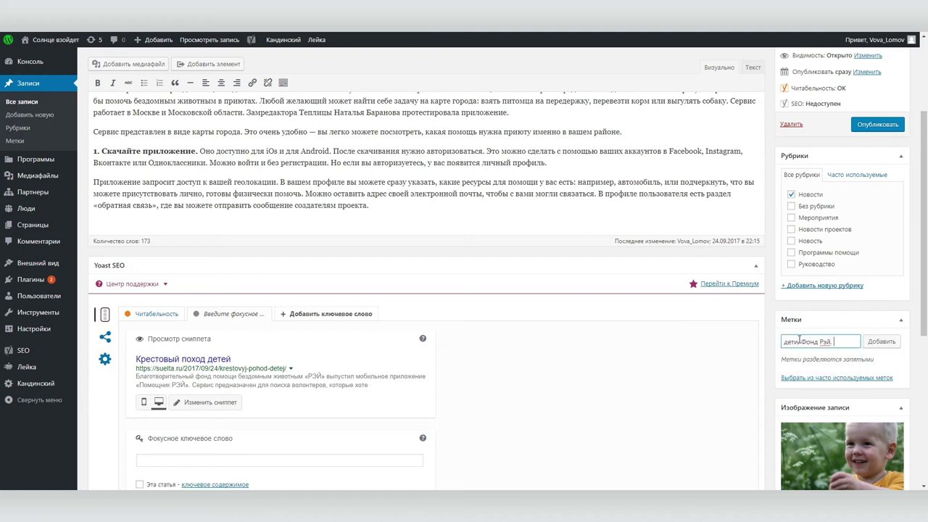
type(" помощь животным")
key("Return")
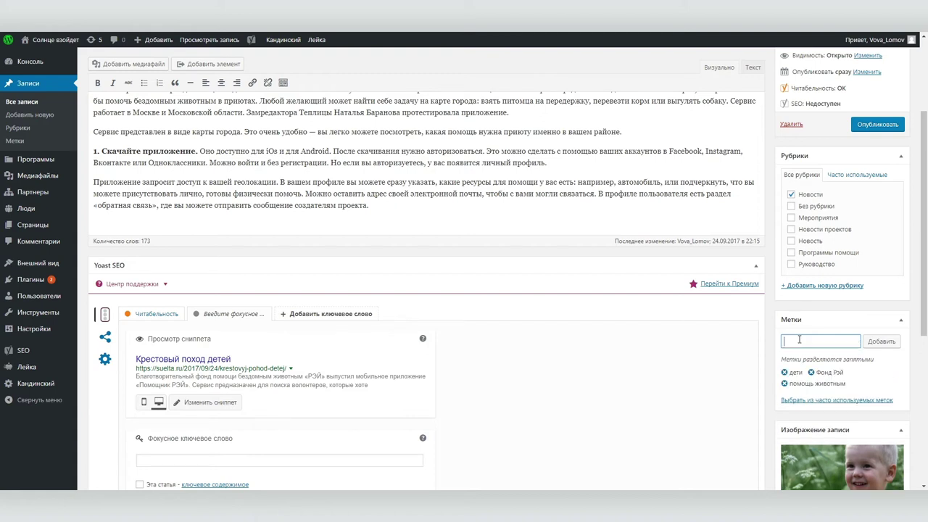
scroll(804, 290, "up", 5)
left_click(800, 167)
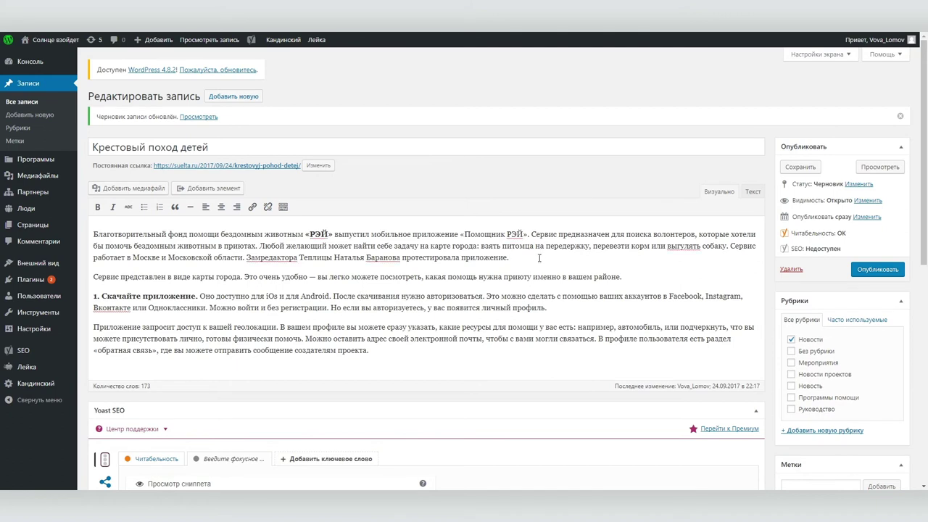
Add an empty paragraph after the first paragraph and upload тон.jpg to the media library
left_click(516, 263)
key("Return")
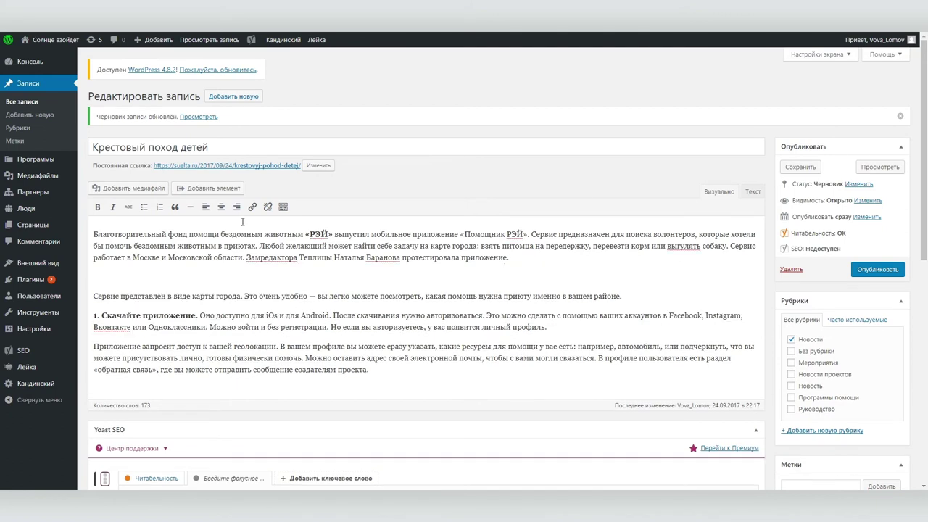
left_click(147, 188)
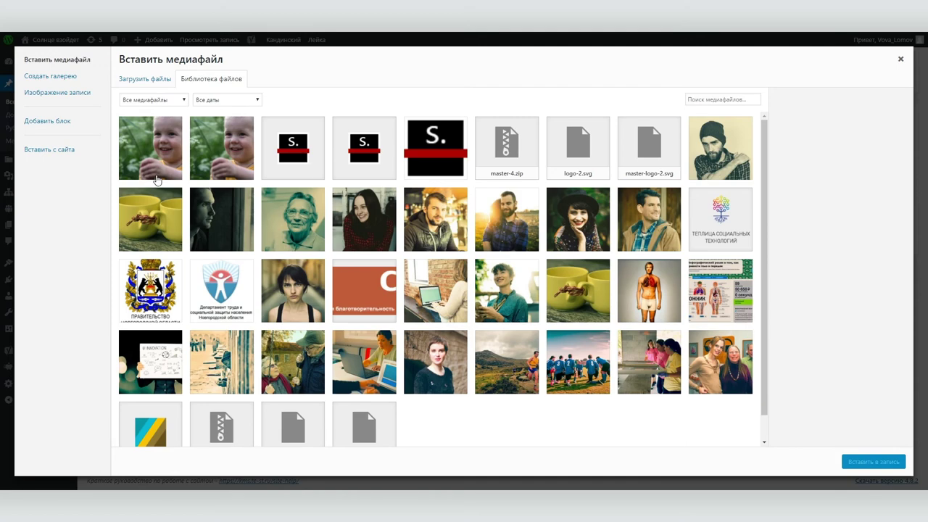
left_click(135, 80)
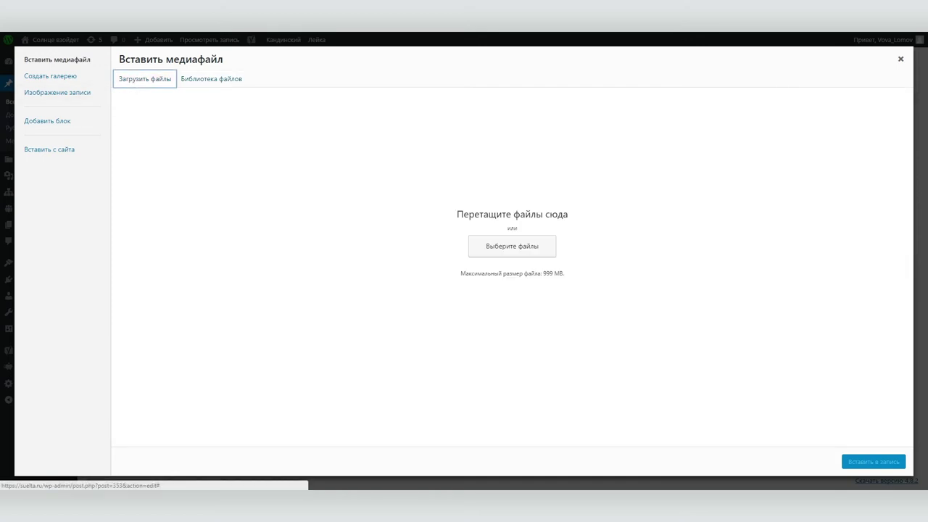
key("alt+Tab")
left_click_drag(393, 182, 260, 202)
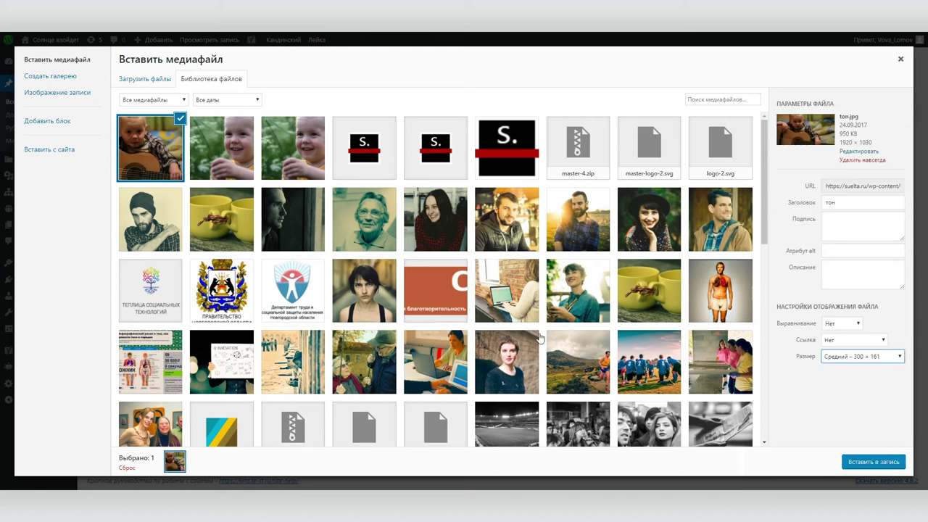
Insert тон.jpg into the post at Большой size (800 × 429) and preview the post
left_click(855, 353)
left_click(856, 387)
left_click(869, 463)
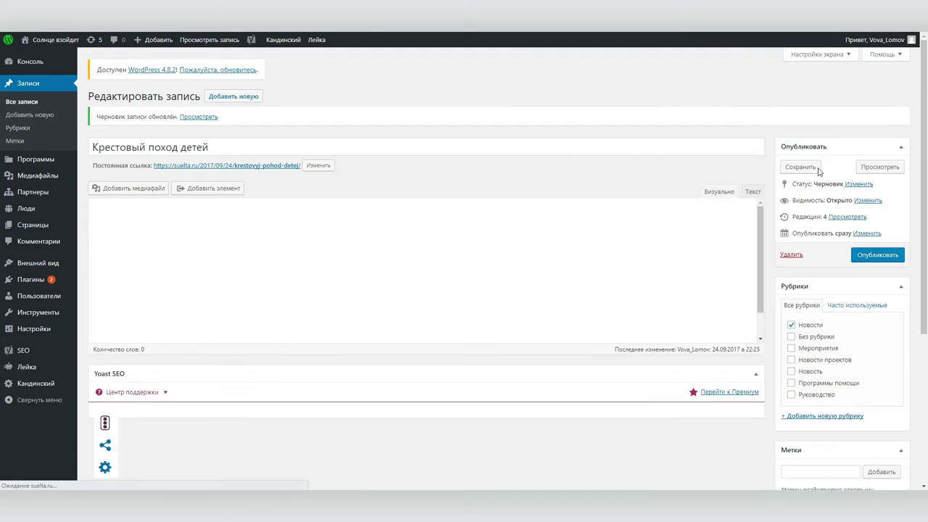
left_click(878, 158)
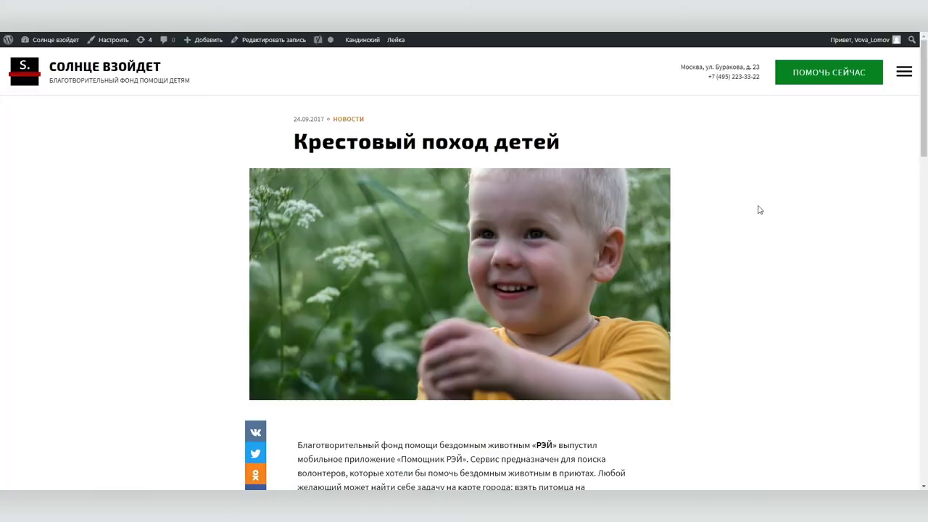
Review the preview and publish the Крестовый поход детей post
scroll(758, 210, "down", 4)
scroll(669, 266, "up", 4)
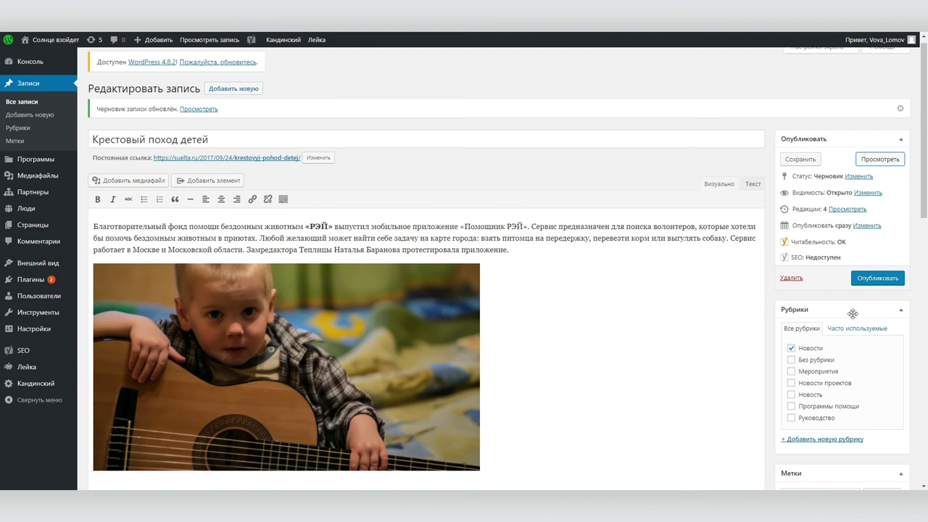
left_click(877, 277)
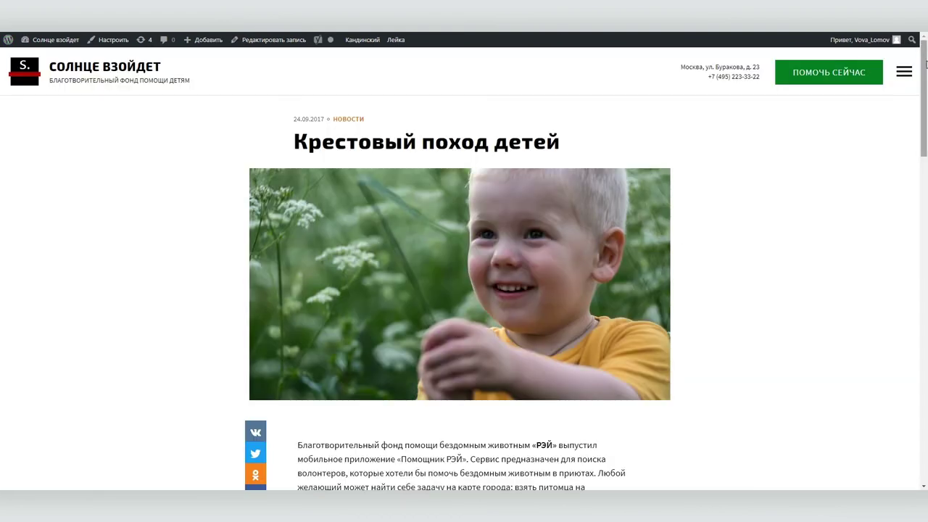
Check the post on the live Новости list and its own page, then return to the home page
left_click(904, 72)
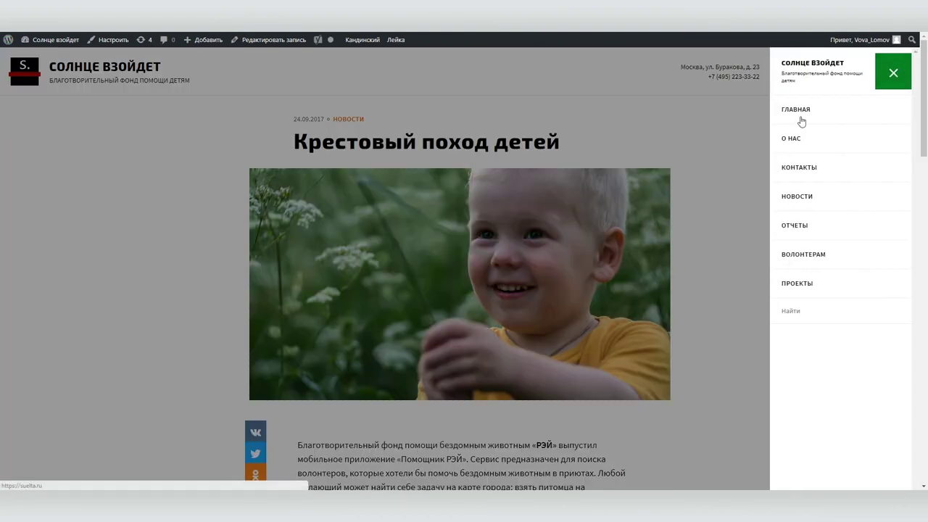
left_click(798, 196)
scroll(803, 197, "down", 2)
scroll(803, 196, "up", 2)
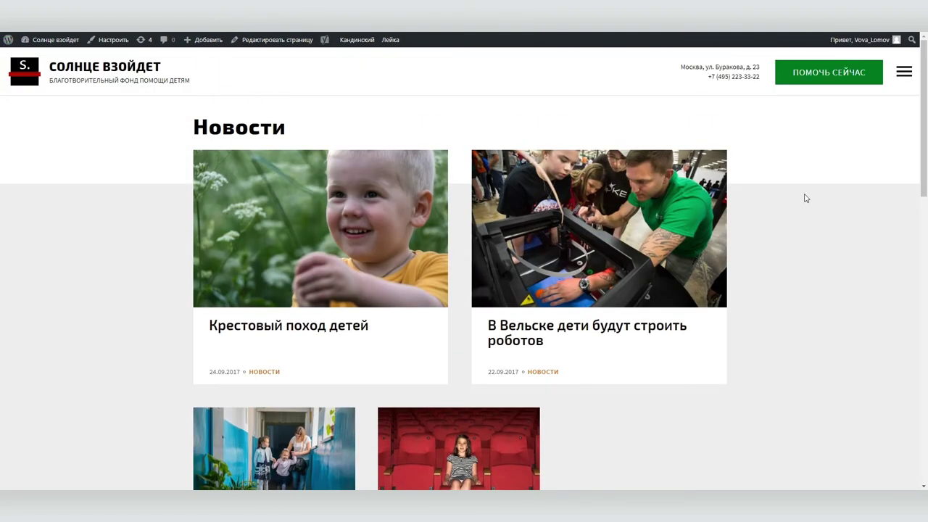
left_click(284, 321)
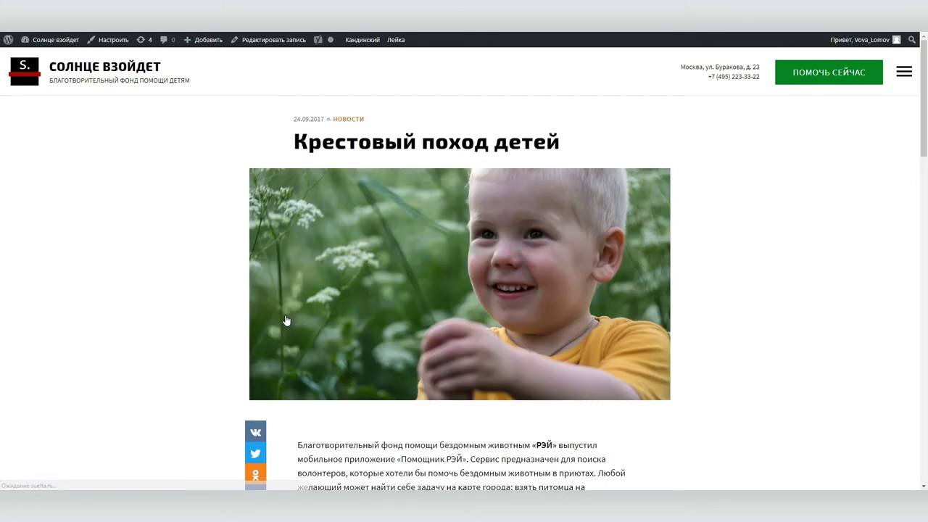
scroll(287, 320, "down", 3)
scroll(287, 319, "down", 10)
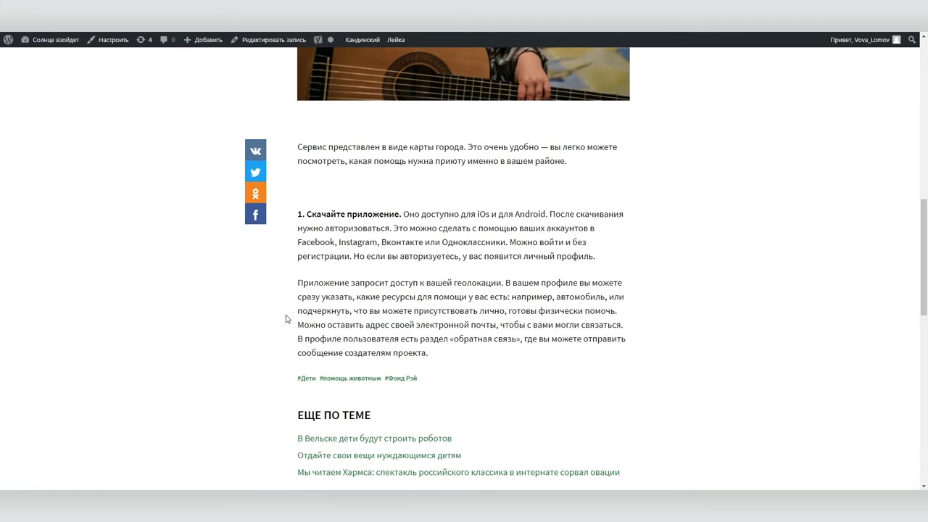
scroll(288, 317, "up", 12)
left_click(66, 80)
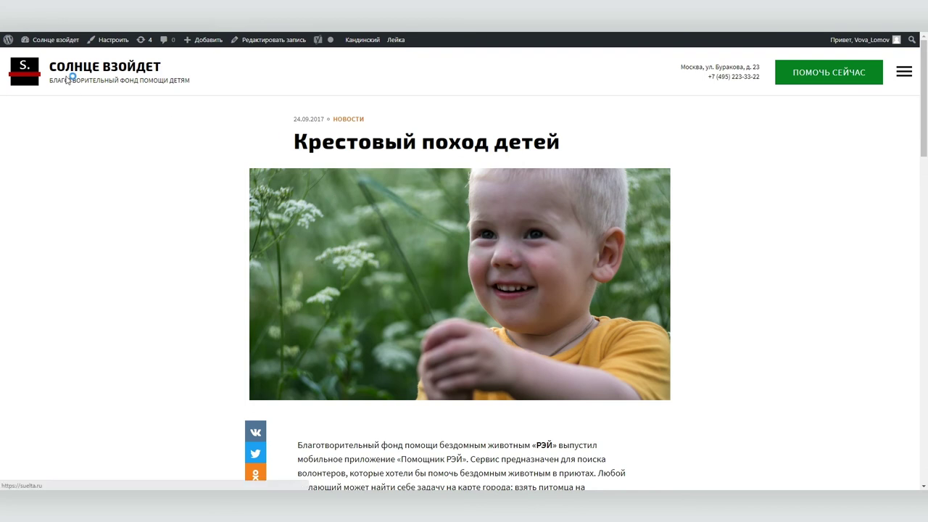
In Главное меню, add Обращение президента фонда right after Главная and save and publish
left_click(106, 41)
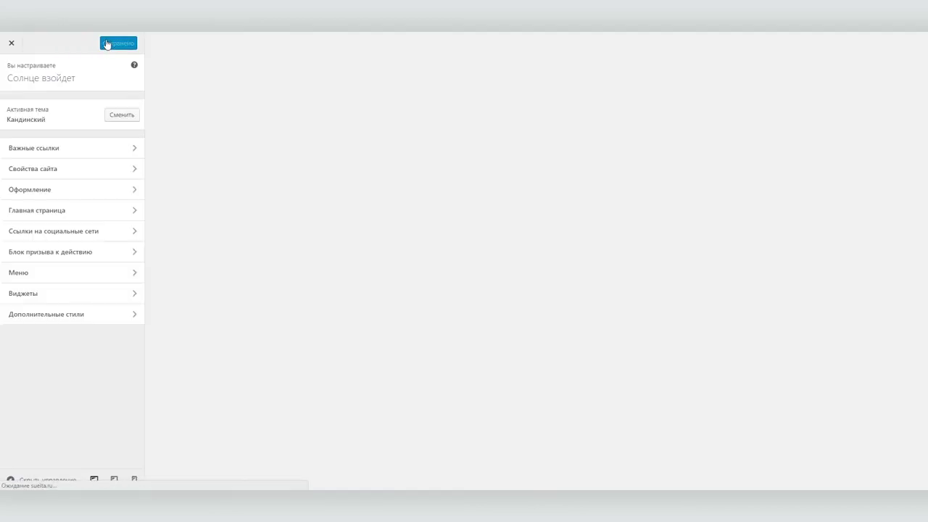
left_click(35, 274)
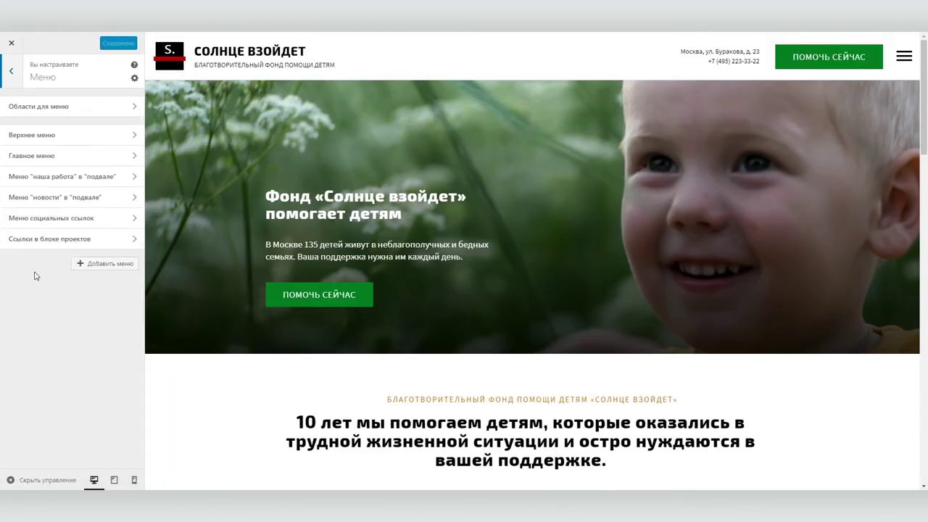
left_click(44, 155)
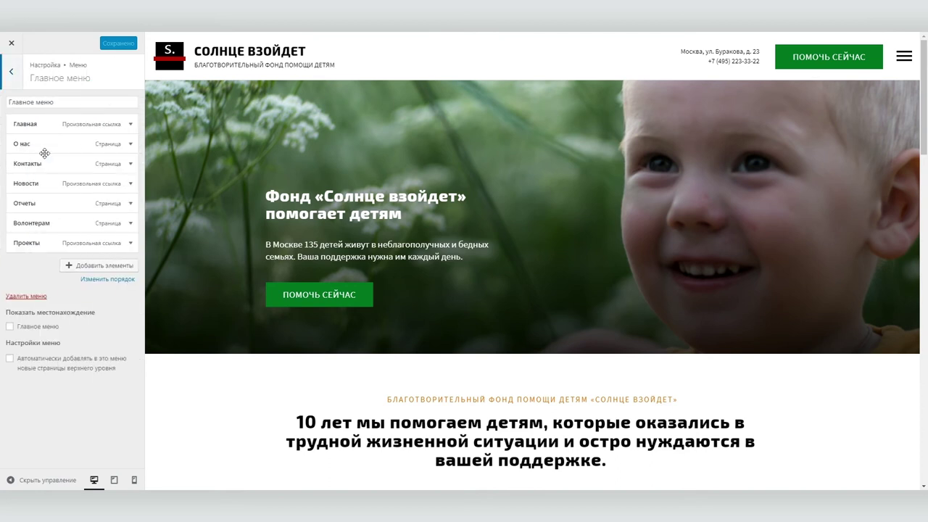
left_click(85, 266)
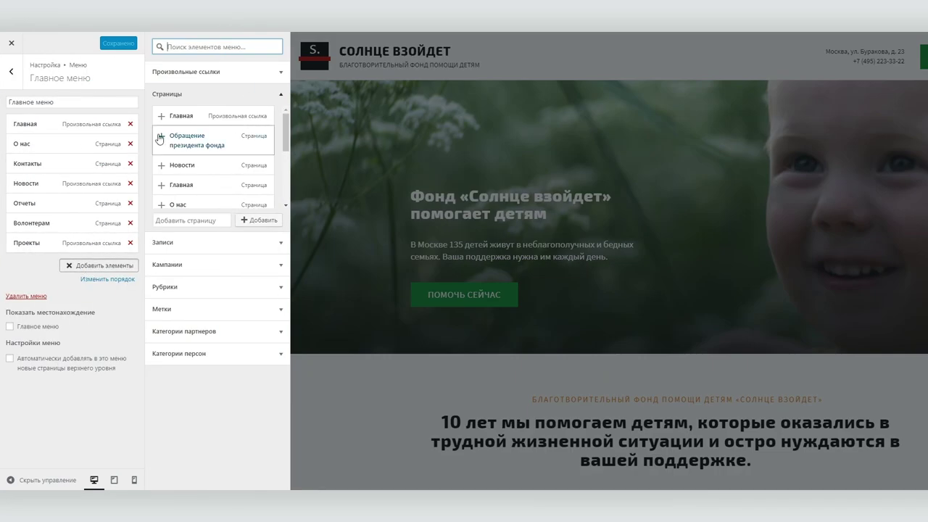
left_click(178, 141)
left_click_drag(39, 266, 37, 151)
left_click(86, 46)
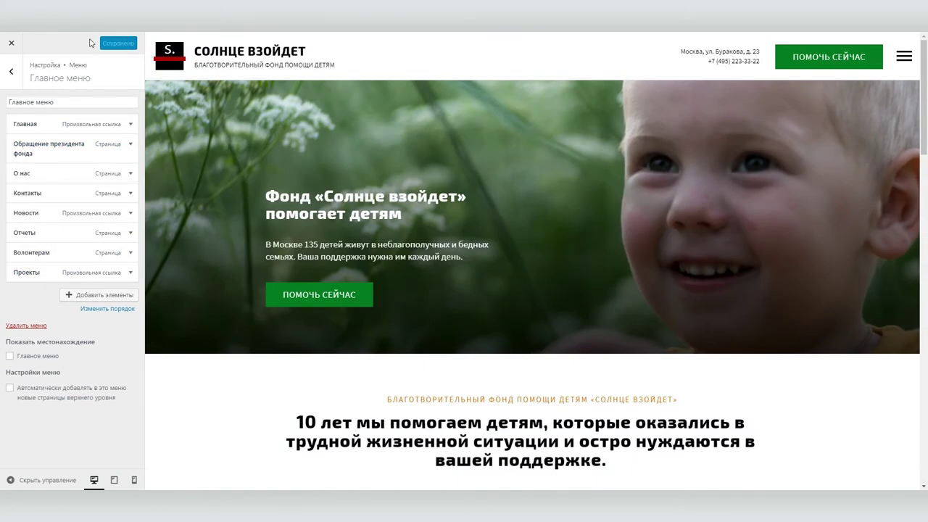
Reload the preview and open Обращение президента фонда from the site's navigation menu
left_click(904, 57)
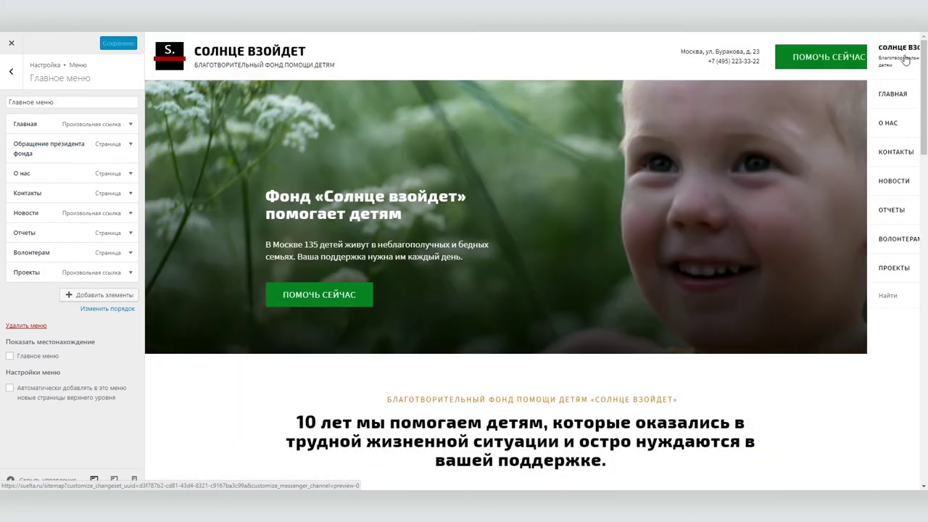
left_click(904, 59)
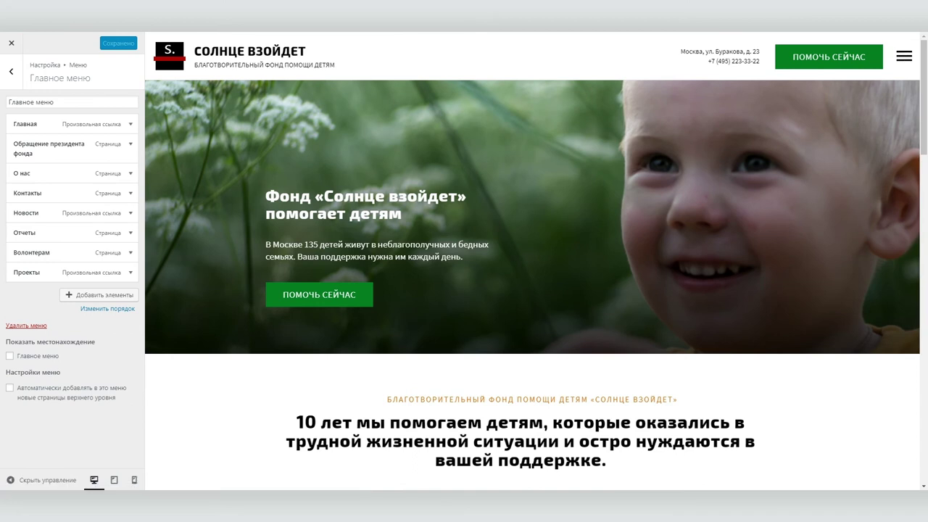
key("F5")
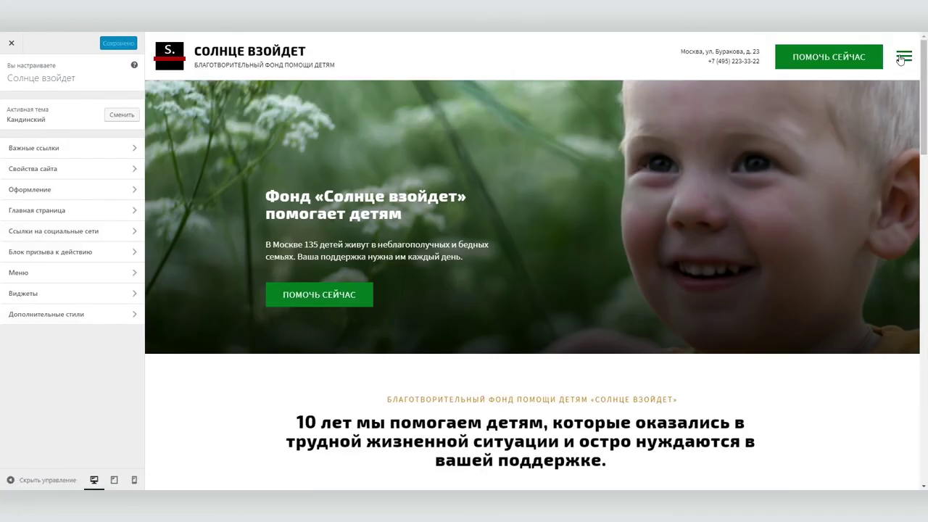
left_click(902, 58)
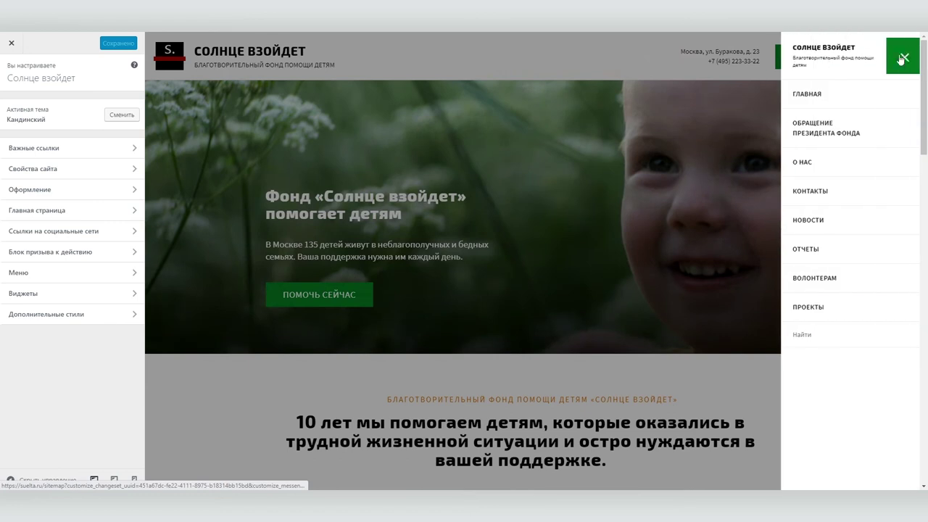
left_click(799, 125)
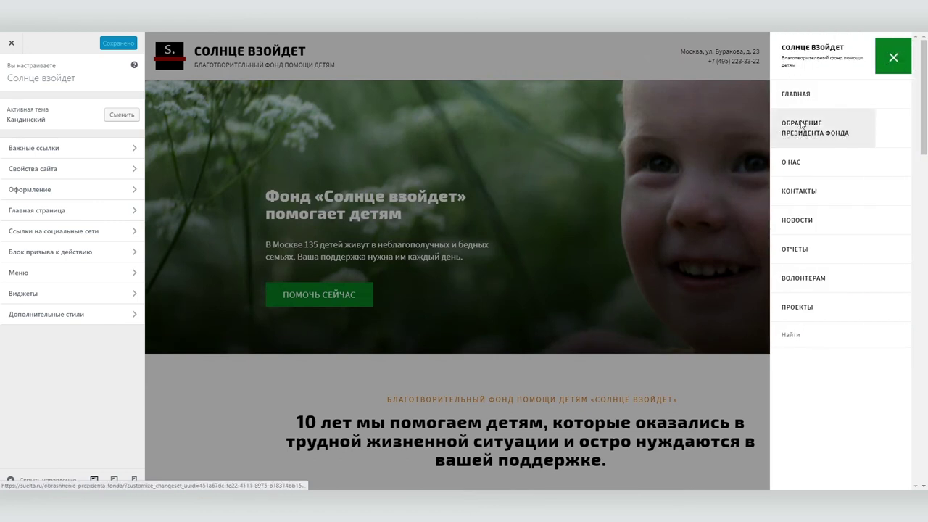